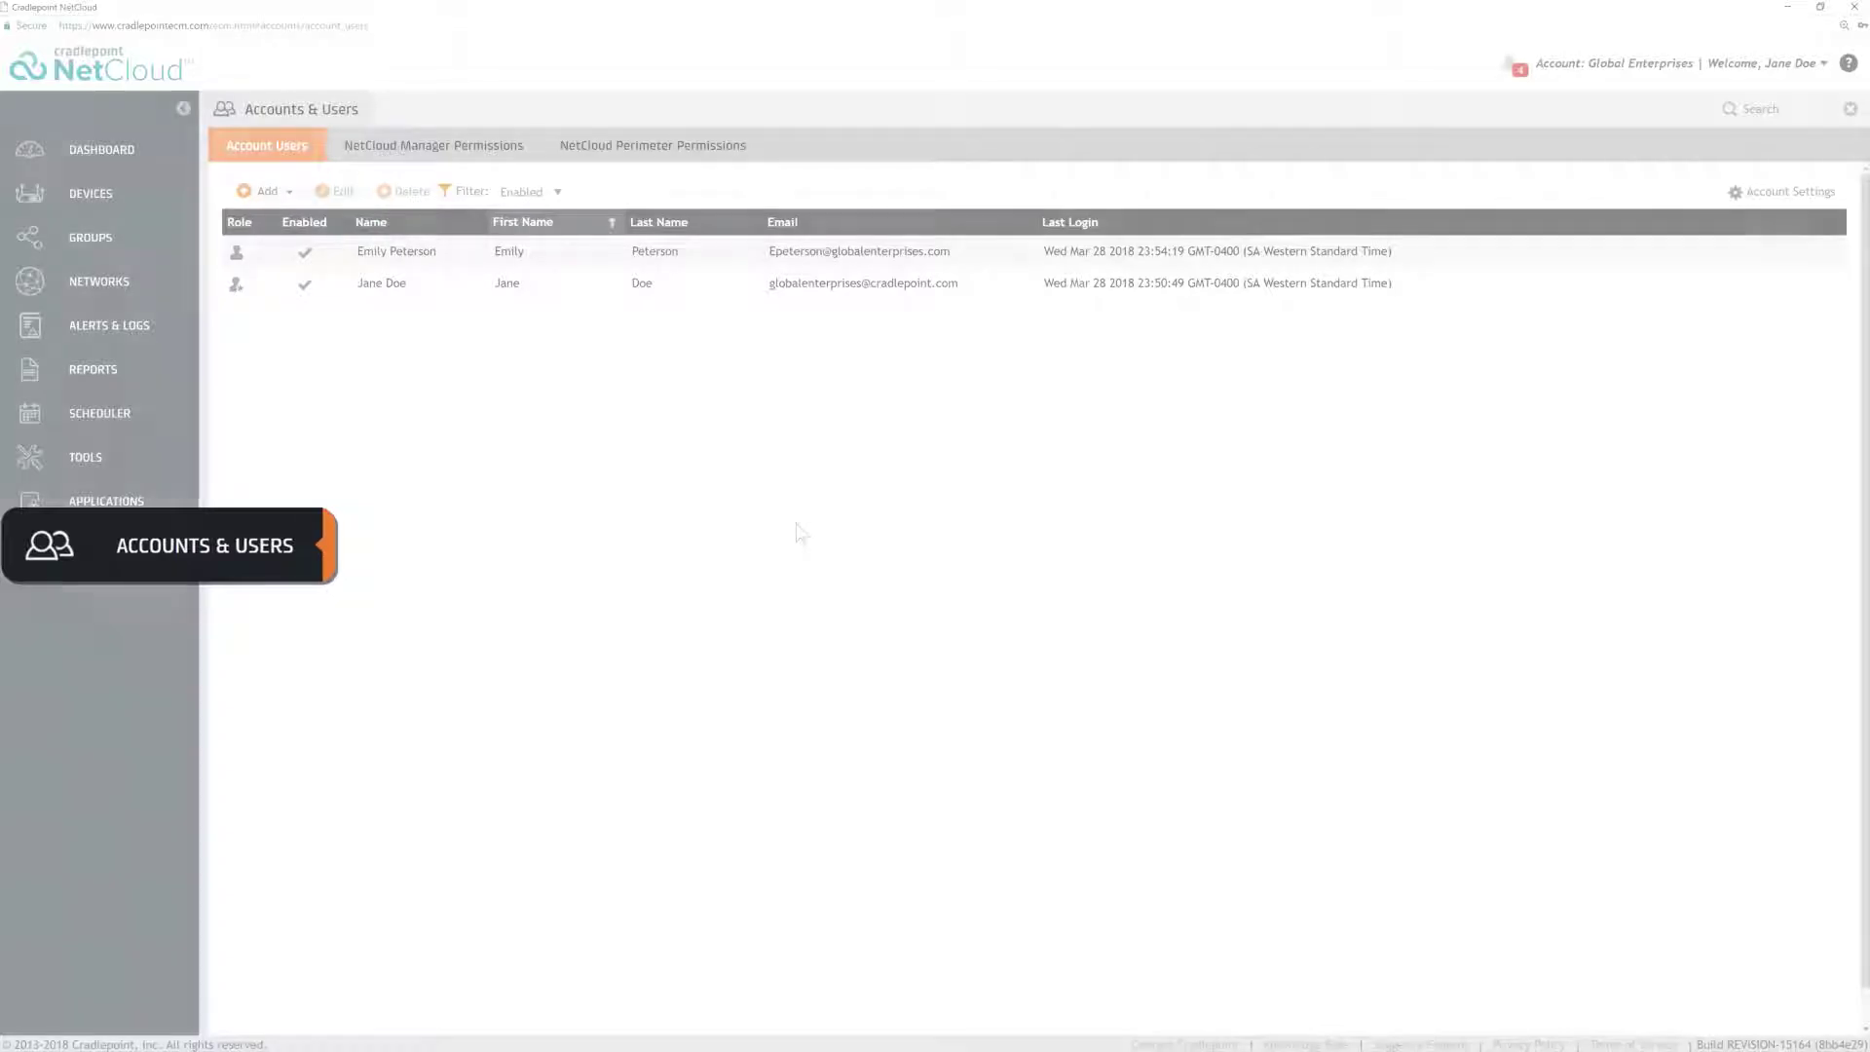
Step: Show the NetCloud Manager permissions for Global Enterprises, glancing at router Groups on the way
{"action": "left_click", "coordinate": [524, 152]}
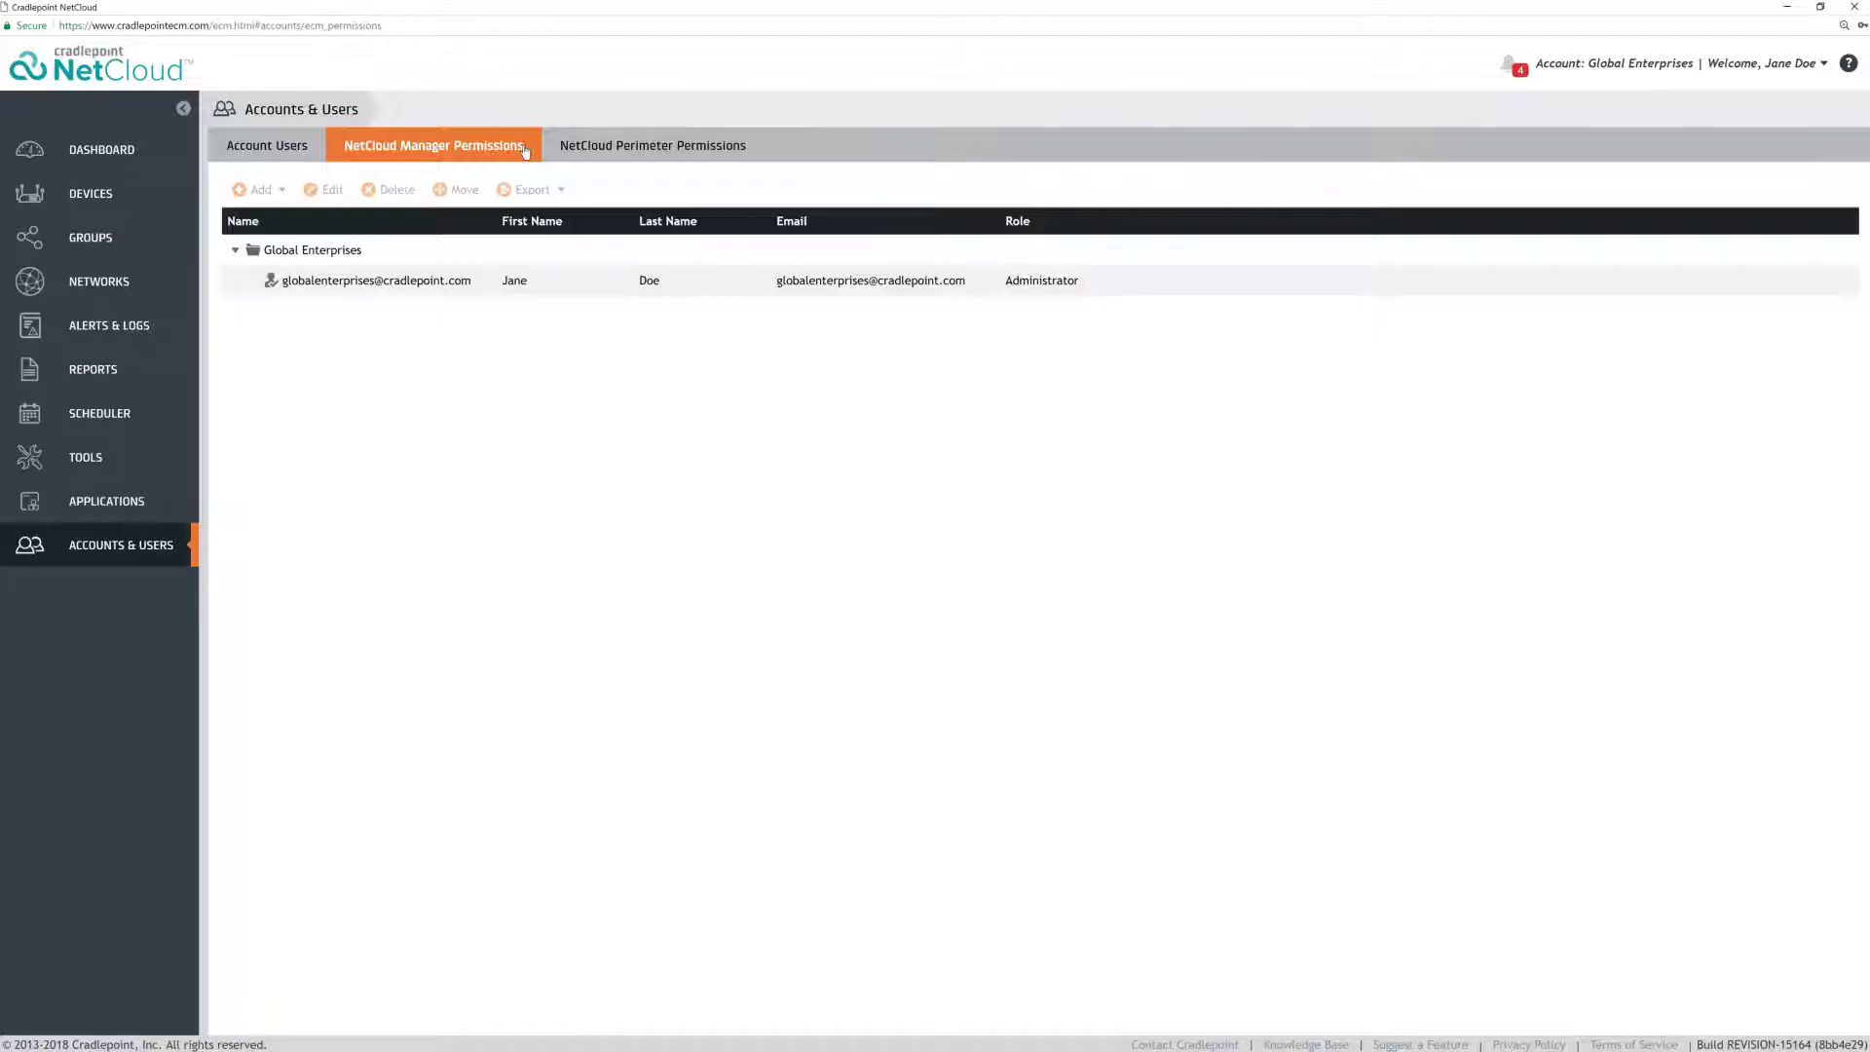
{"action": "left_click", "coordinate": [143, 233]}
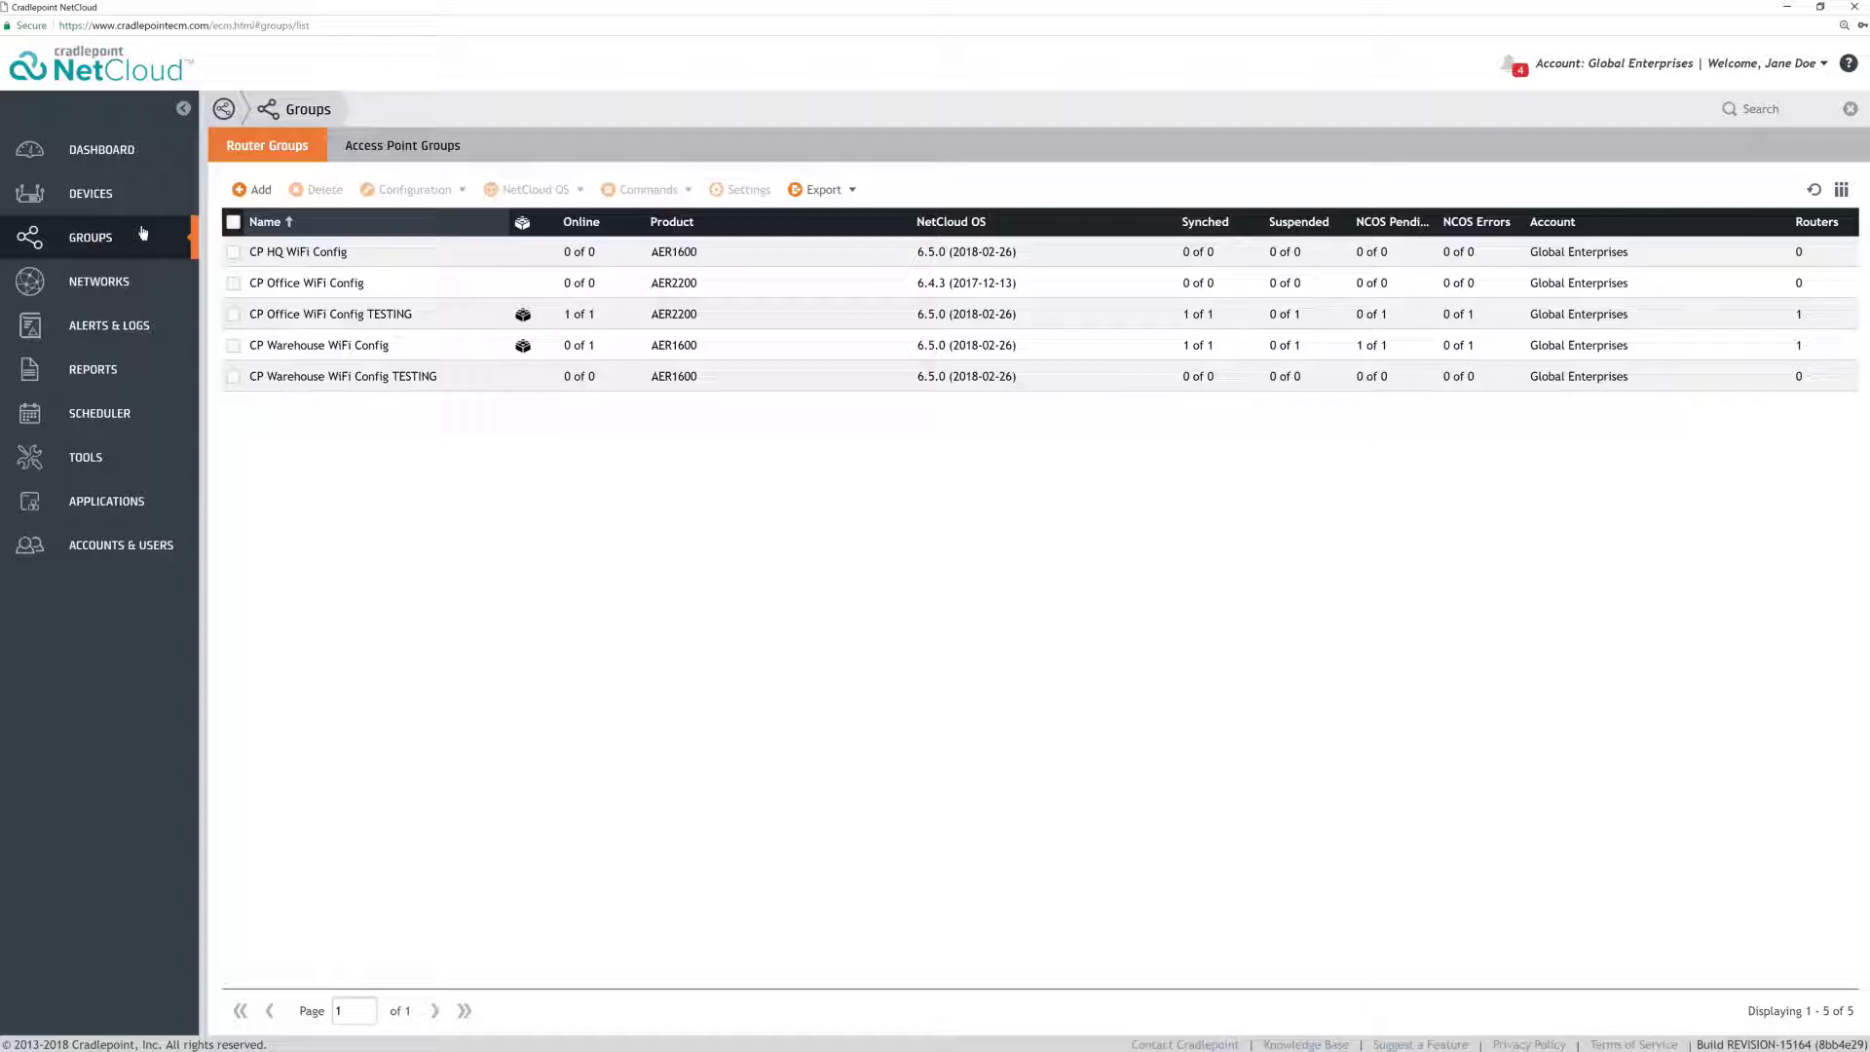
{"action": "key", "text": "alt+Left"}
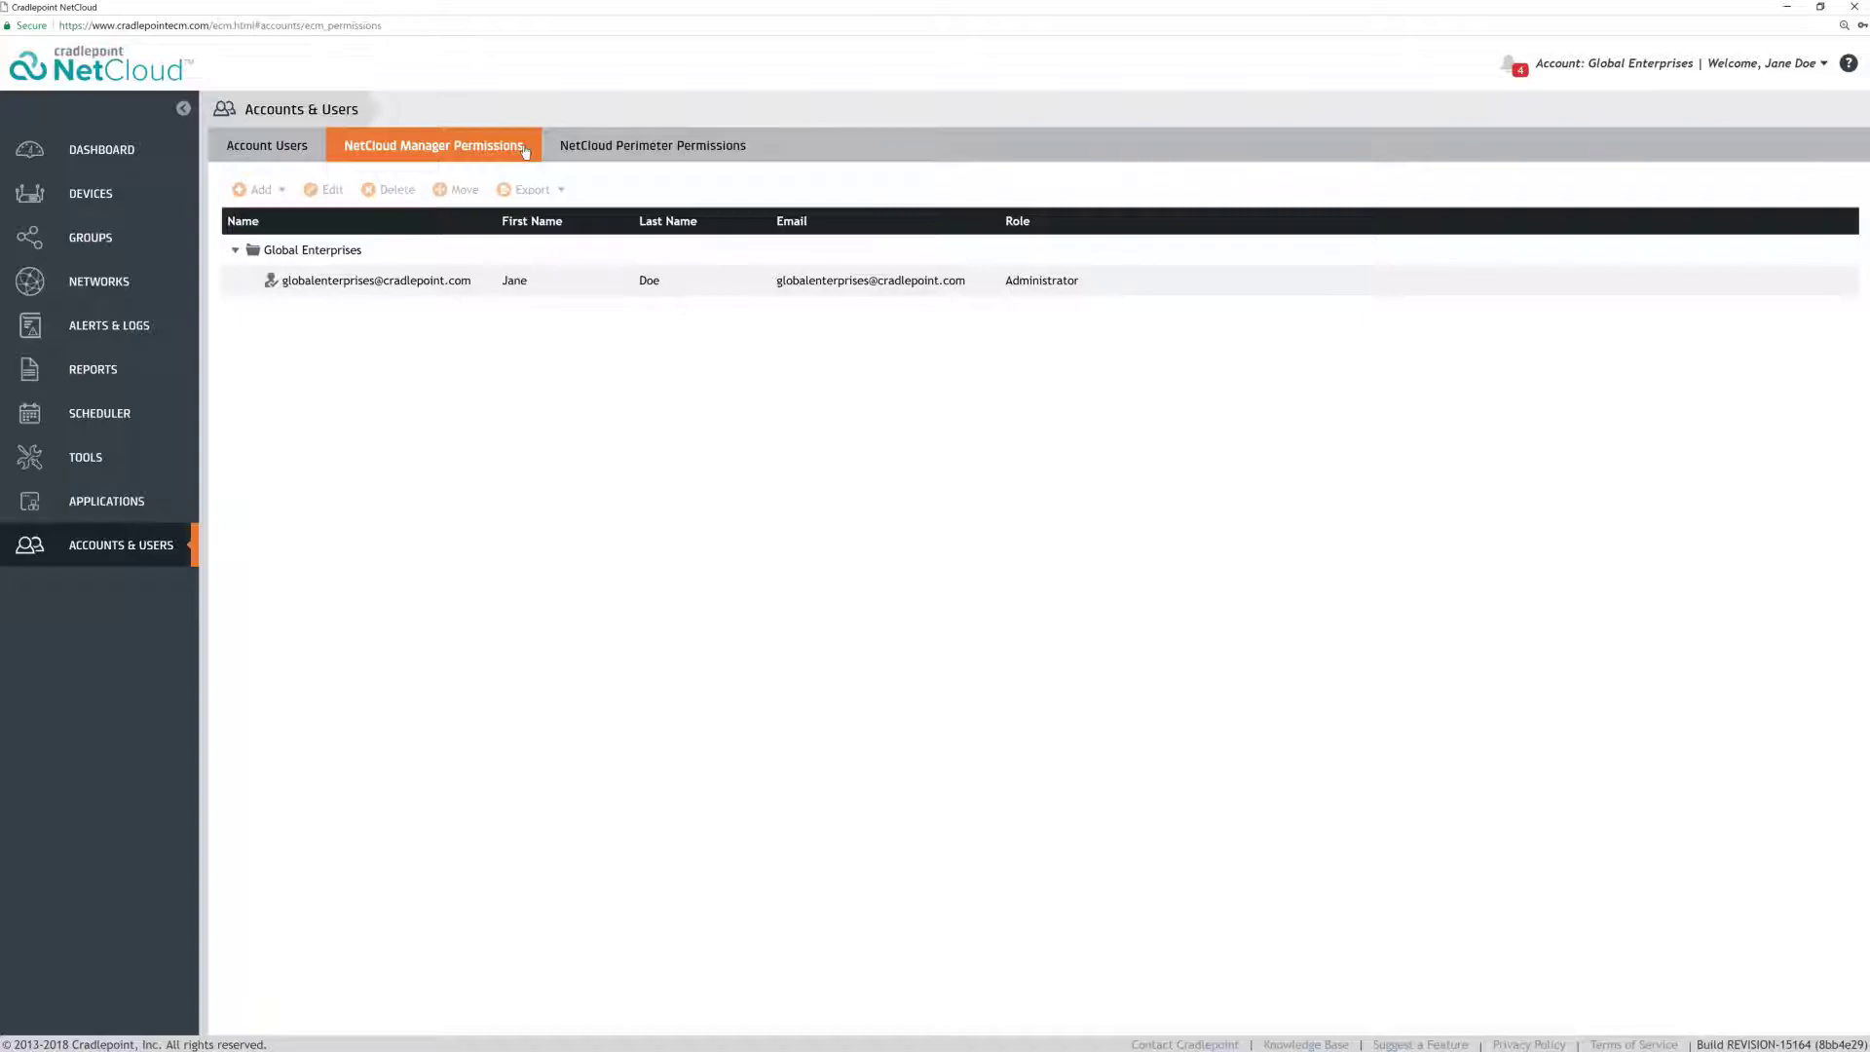
Step: Create a subaccount named 'Eastern Region' under the Global Enterprises account
{"action": "left_click", "coordinate": [447, 250]}
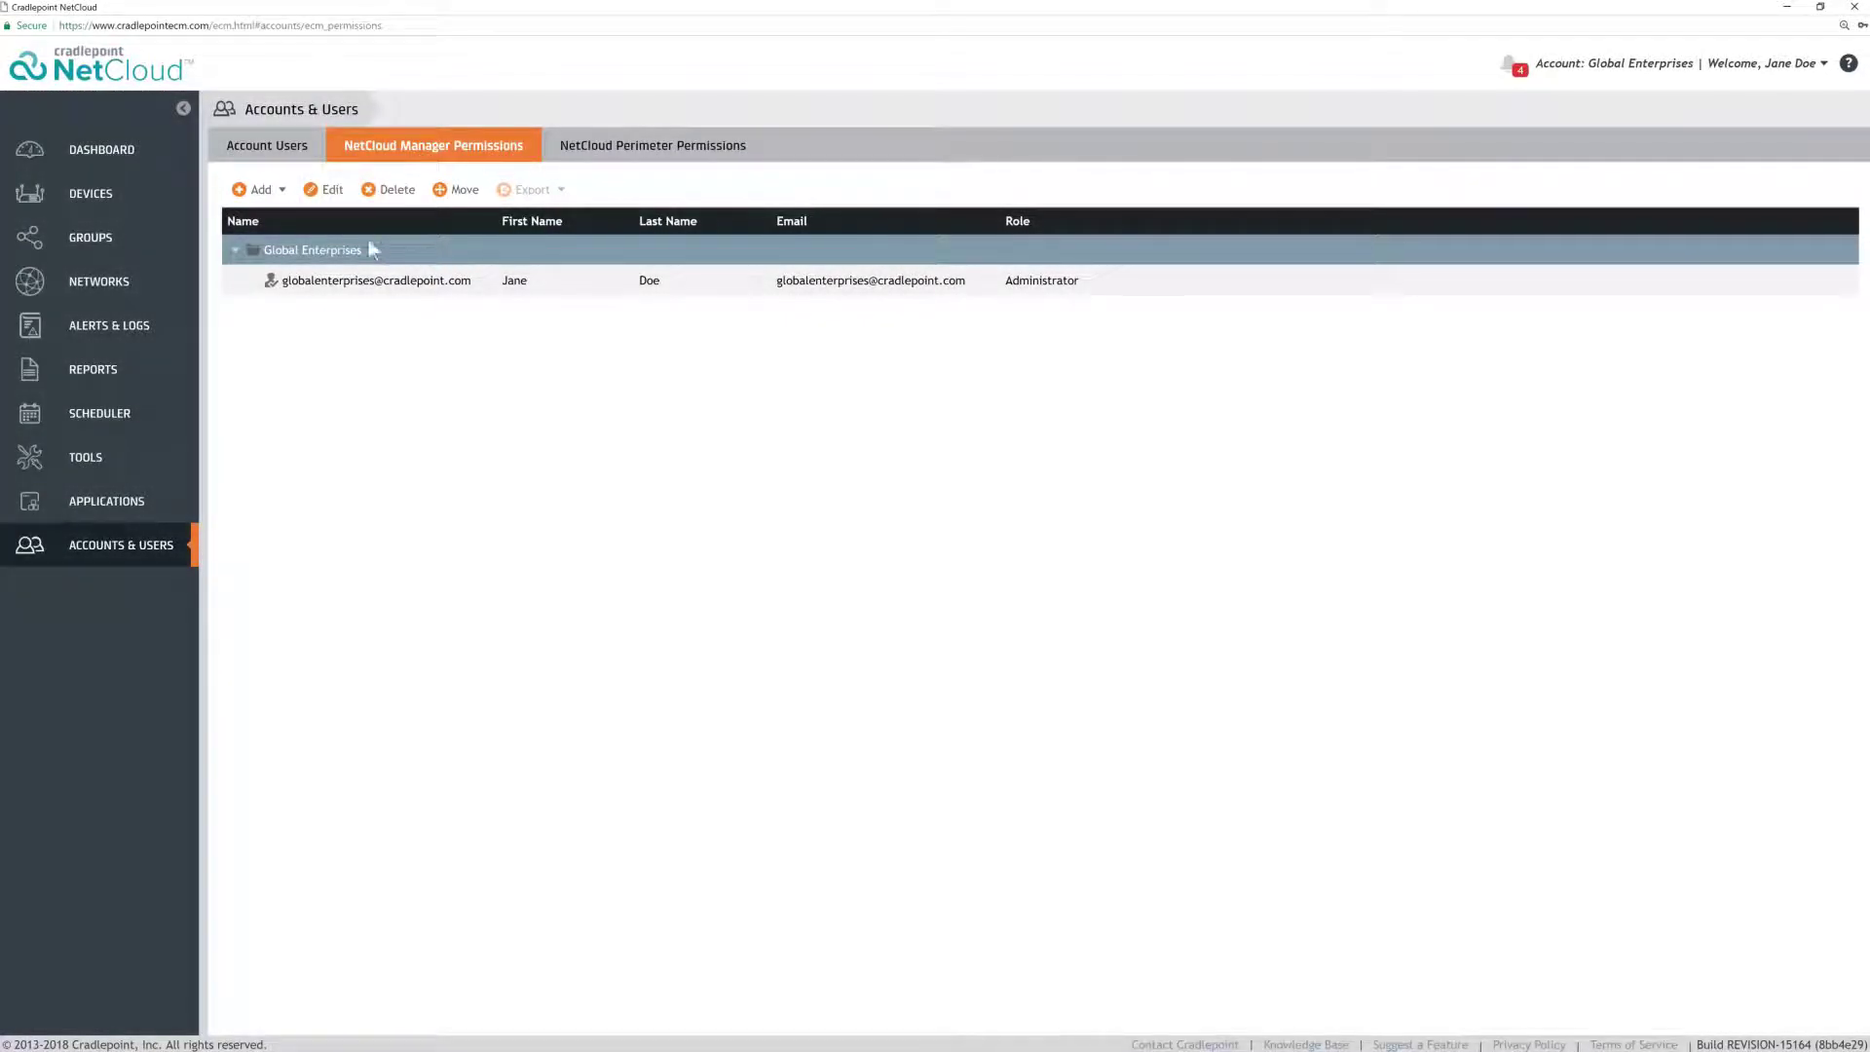
{"action": "left_click", "coordinate": [274, 190]}
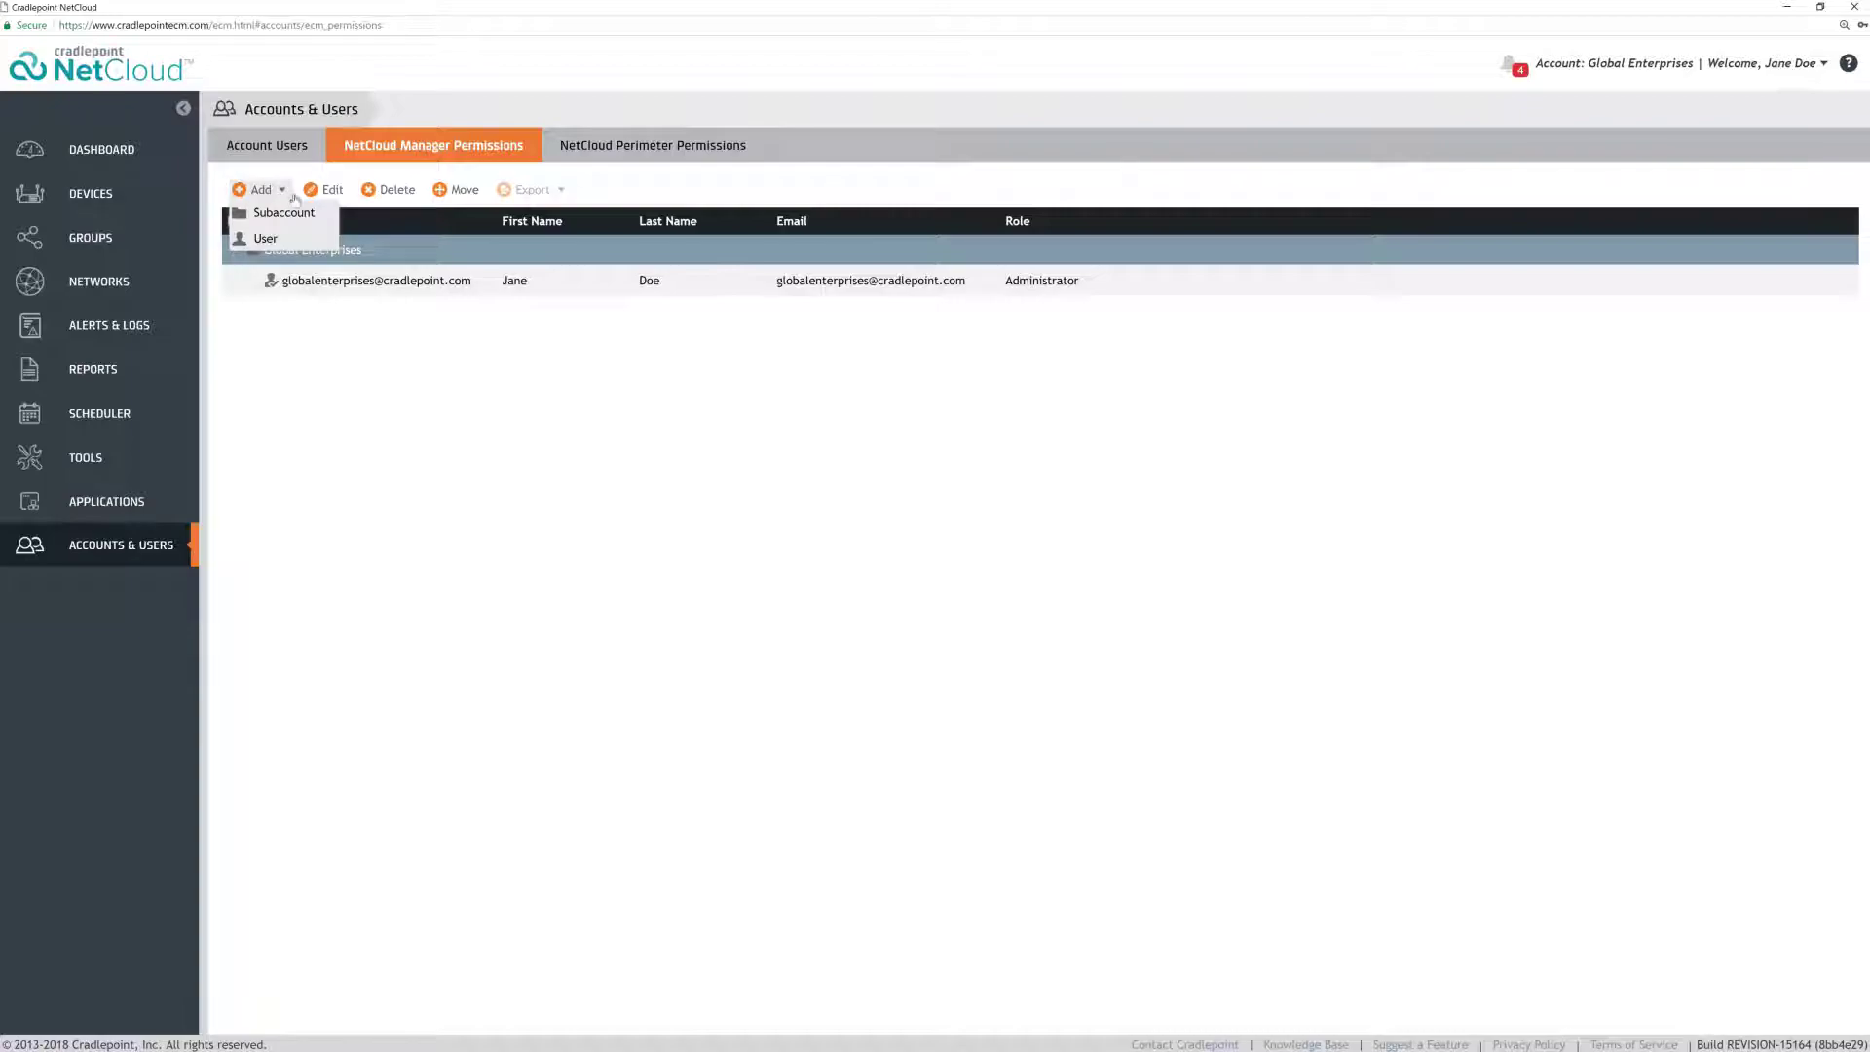
{"action": "left_click", "coordinate": [318, 212]}
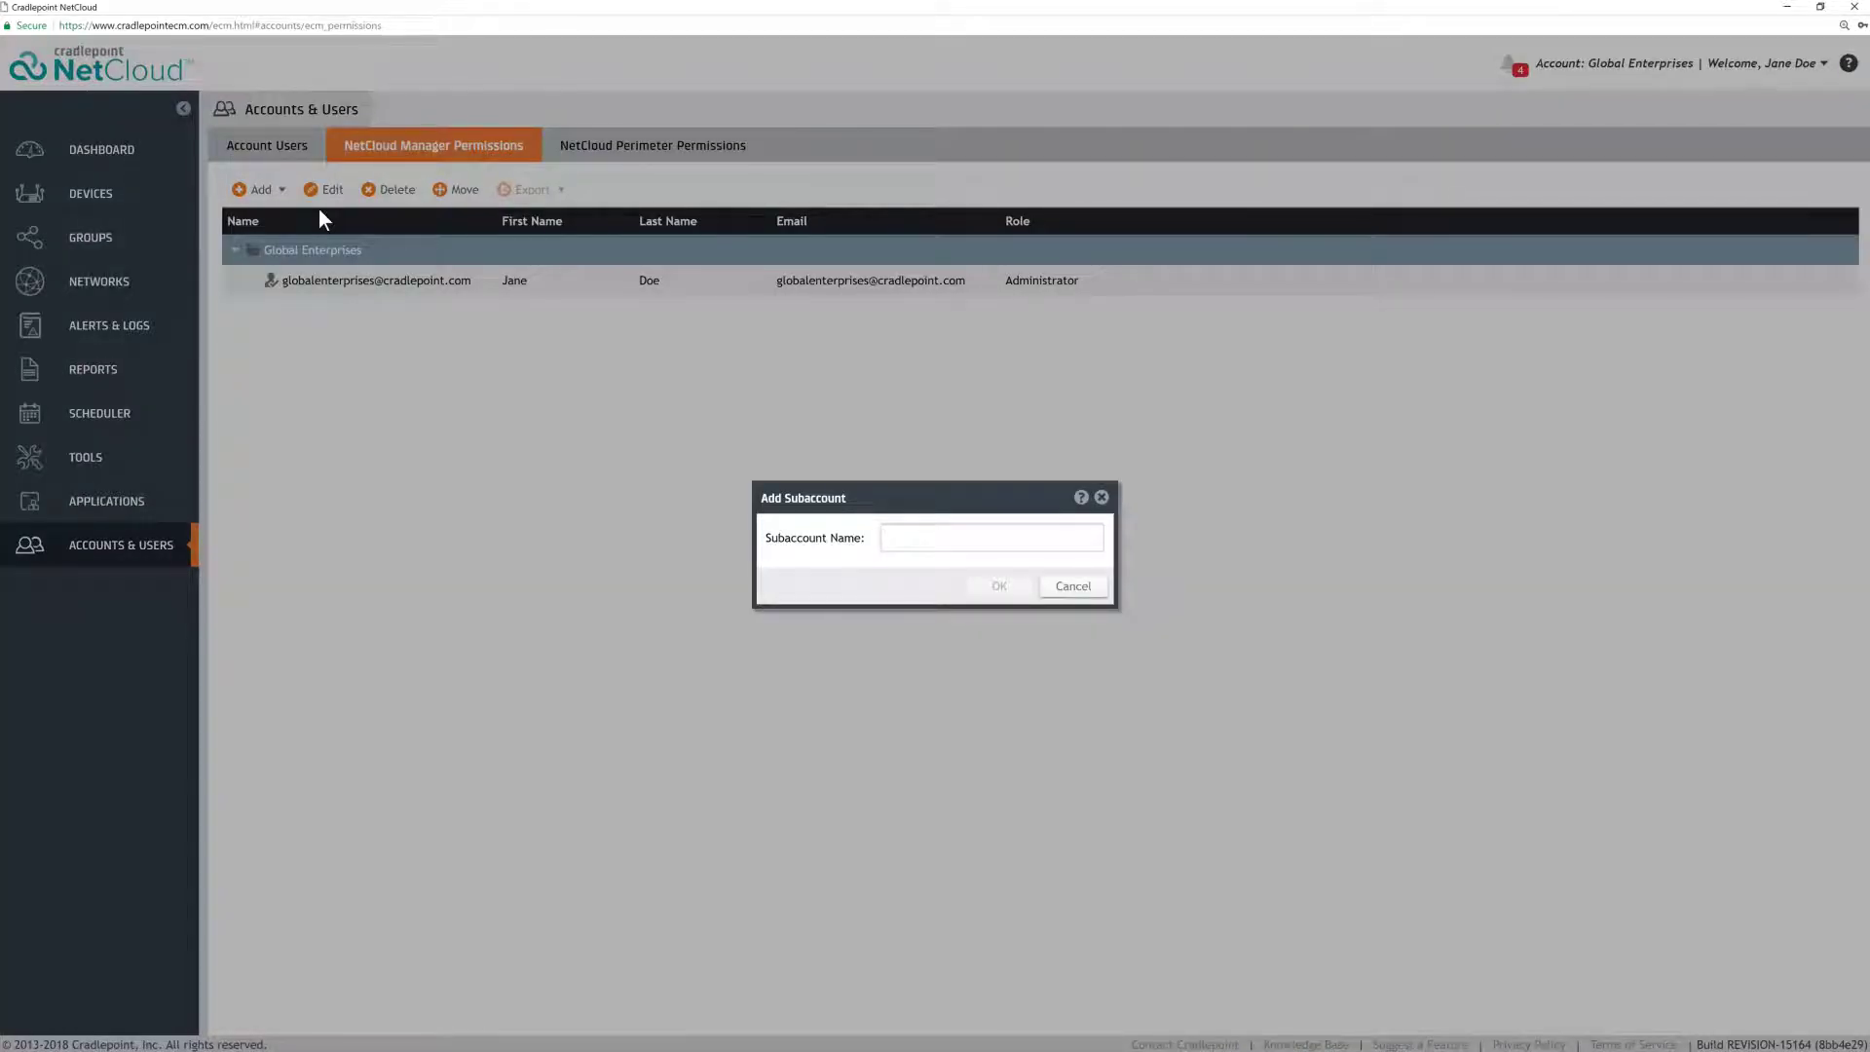
{"action": "type", "text": "Eastern Region"}
{"action": "left_click", "coordinate": [993, 586]}
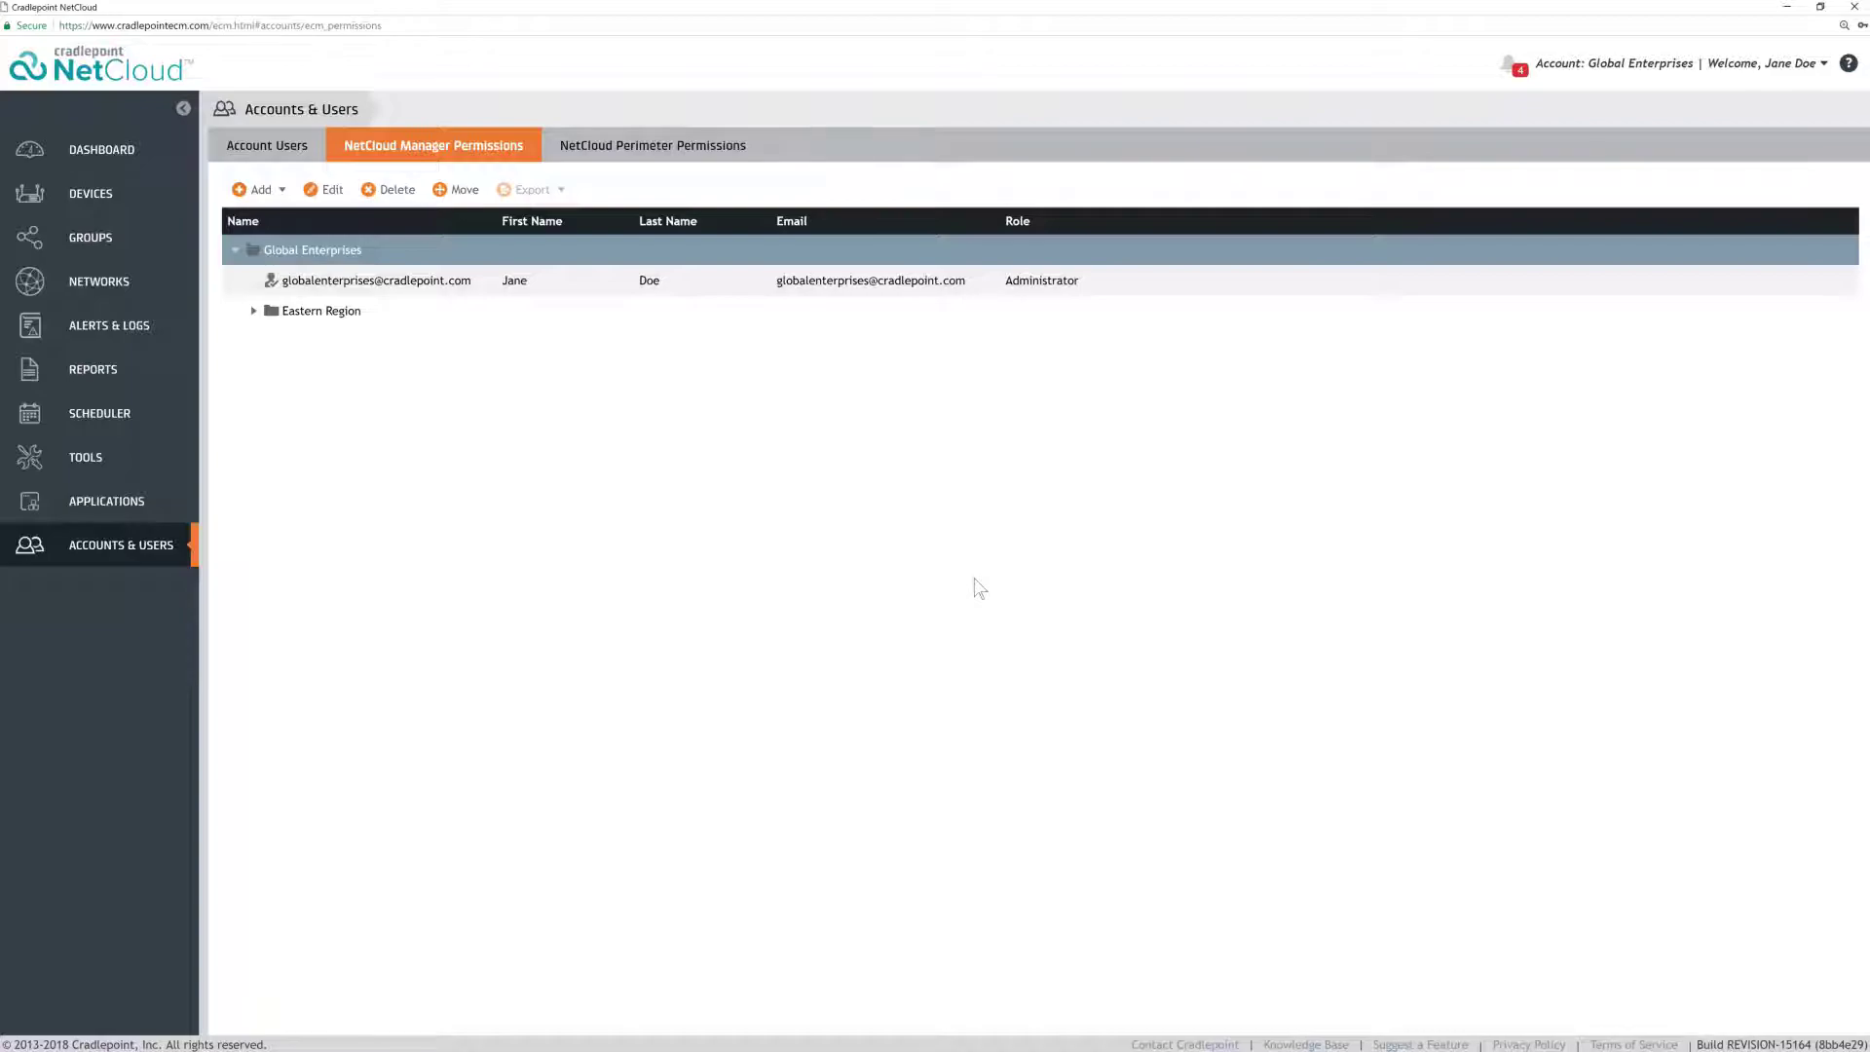
Step: Begin adding a user to Eastern Region, ticking the one existing user in Add Account Users
{"action": "left_click", "coordinate": [473, 310]}
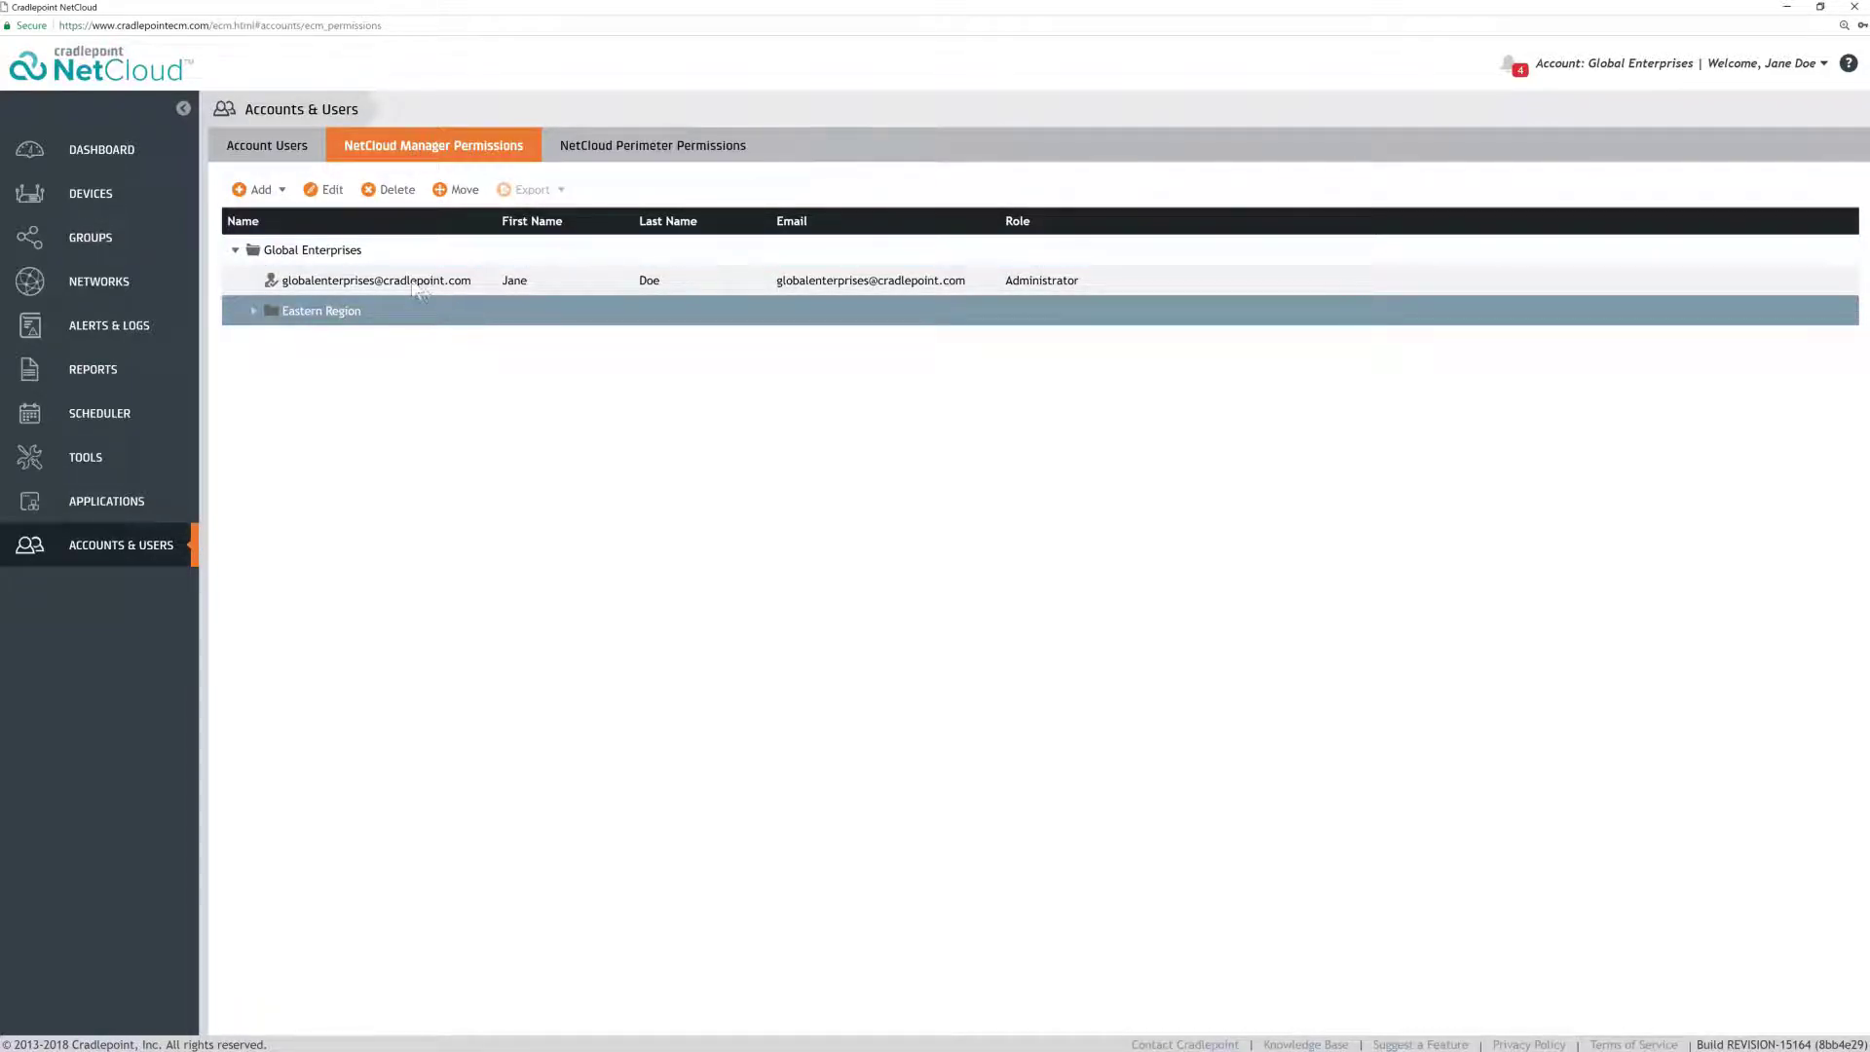
{"action": "left_click", "coordinate": [282, 190]}
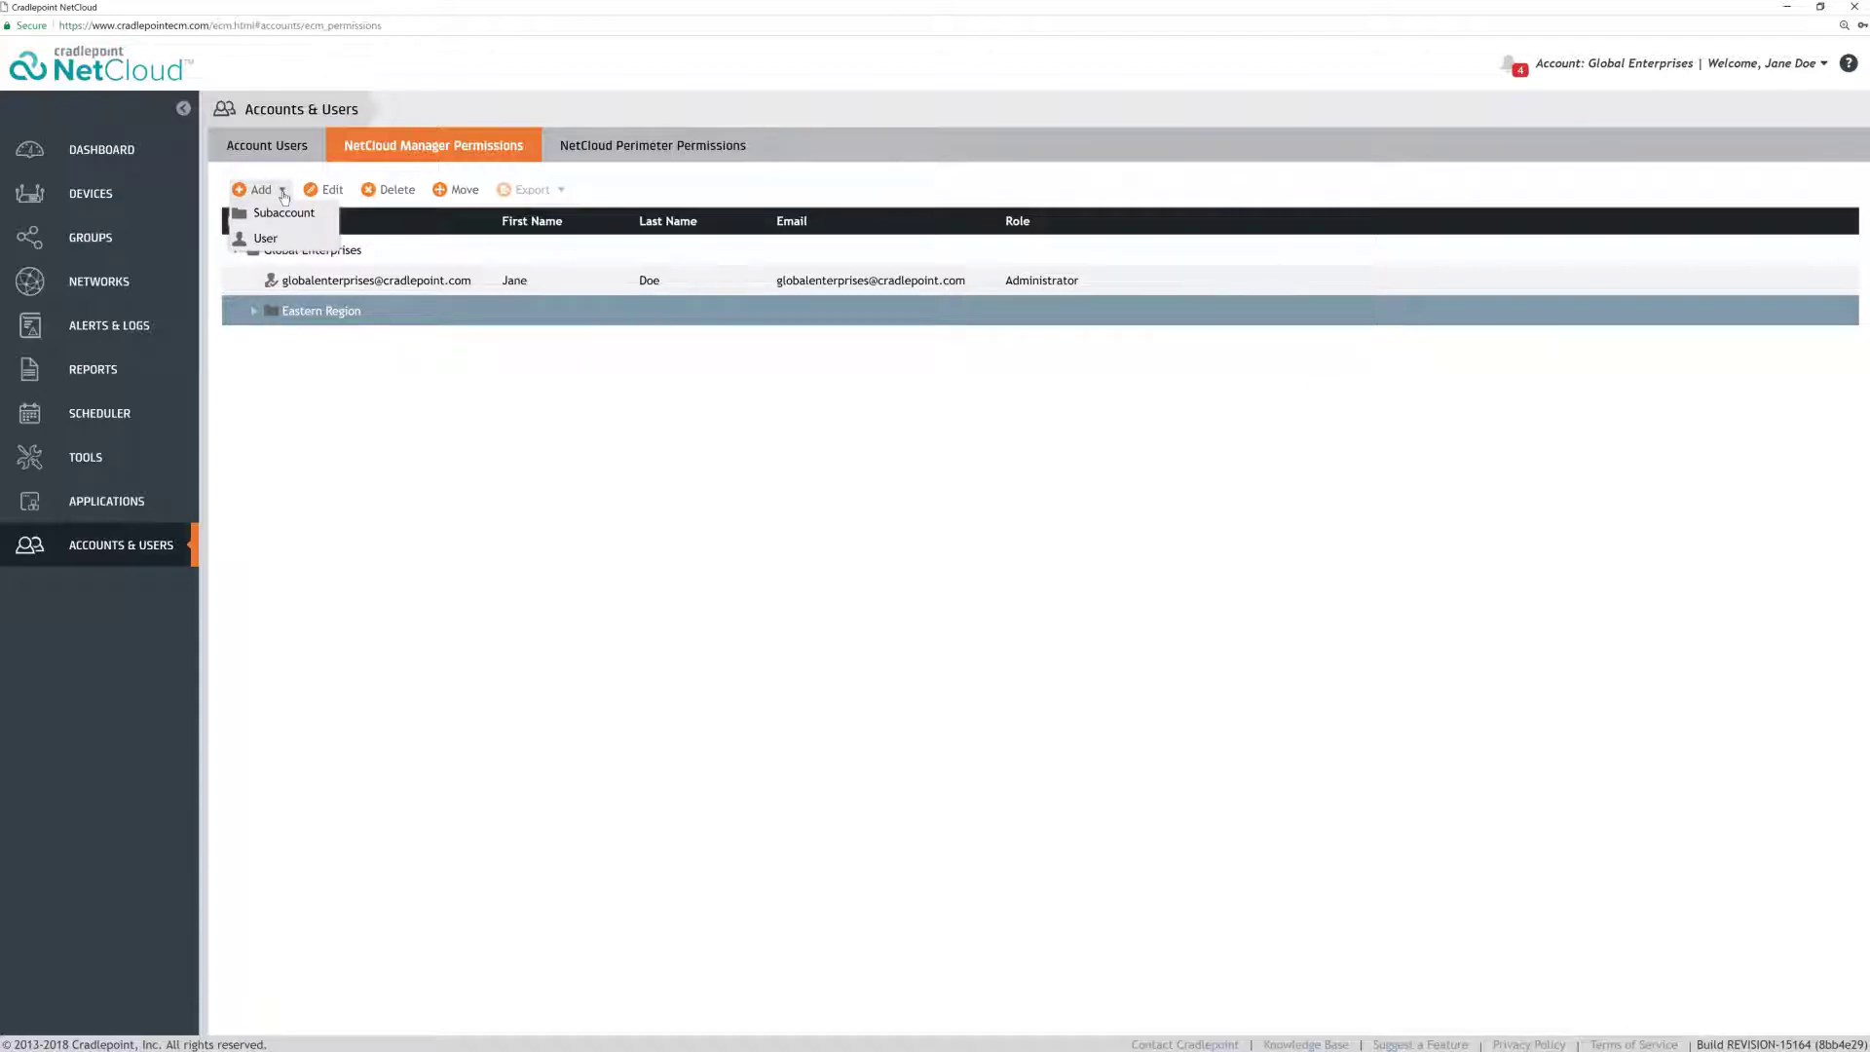
{"action": "left_click", "coordinate": [295, 237]}
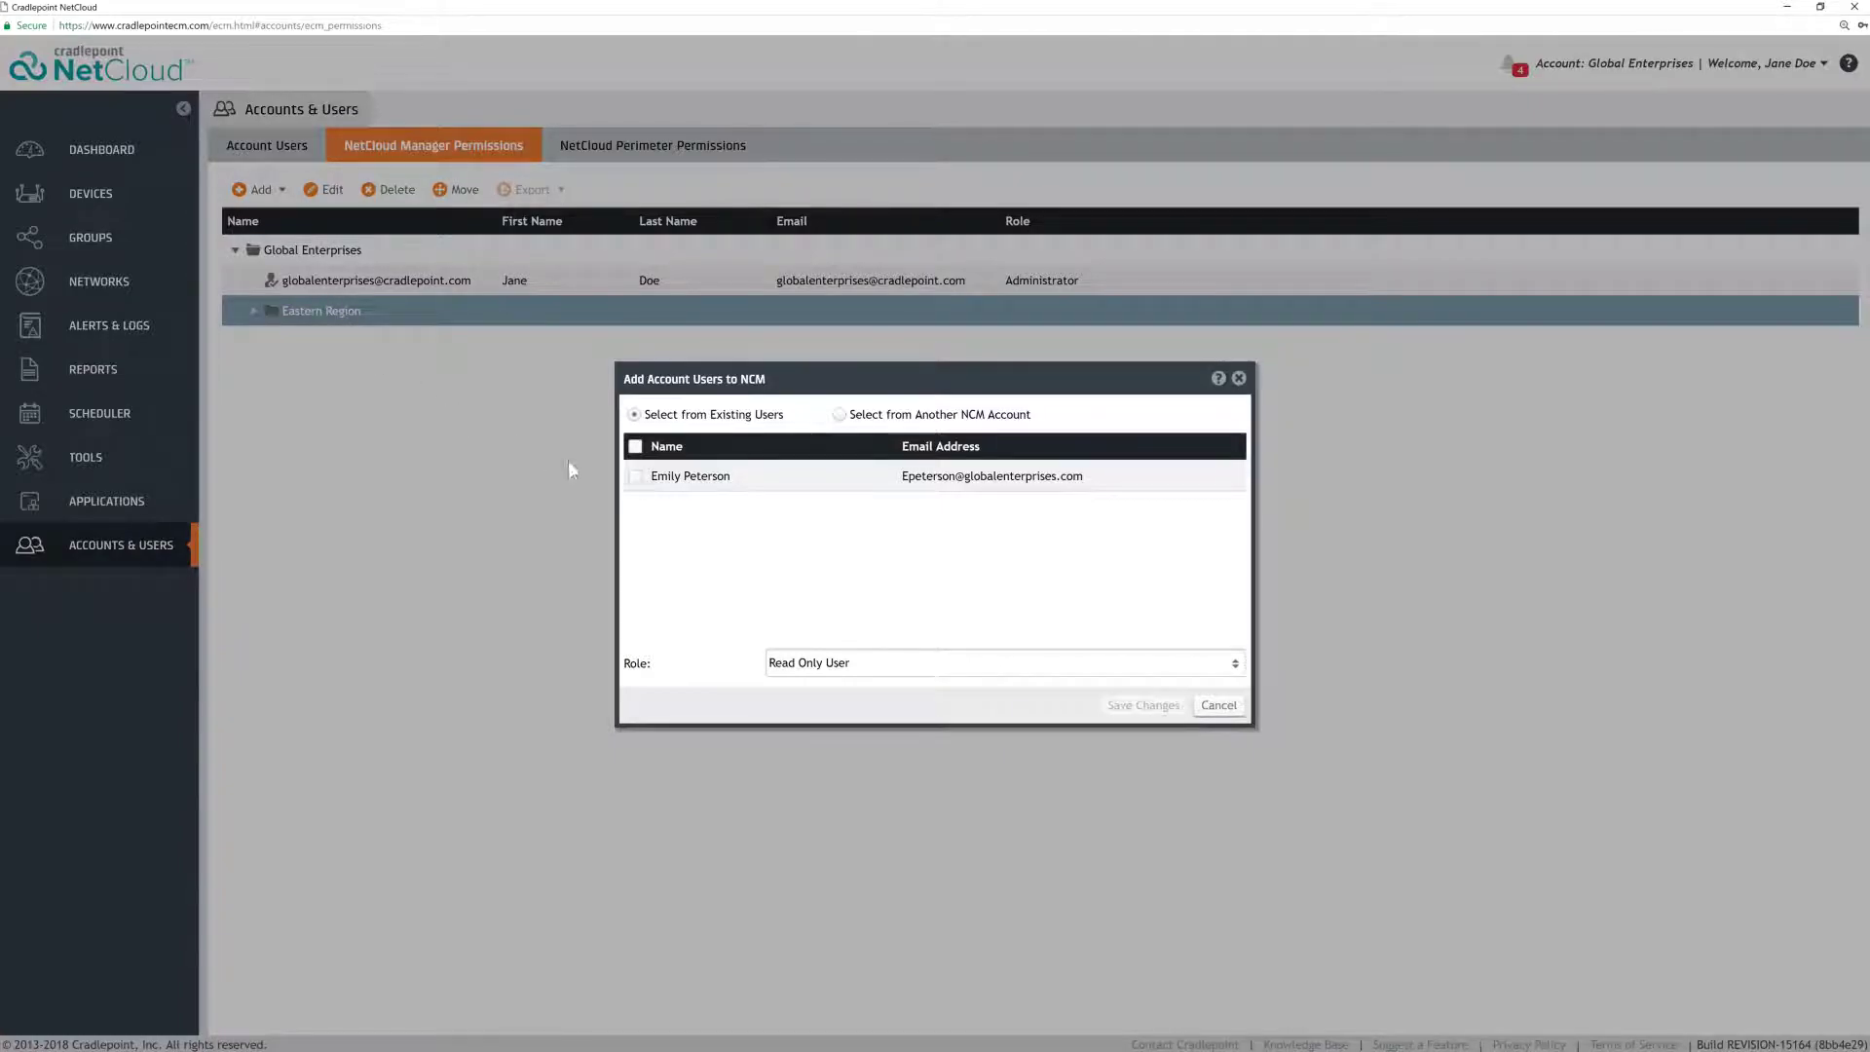
{"action": "left_click", "coordinate": [636, 477]}
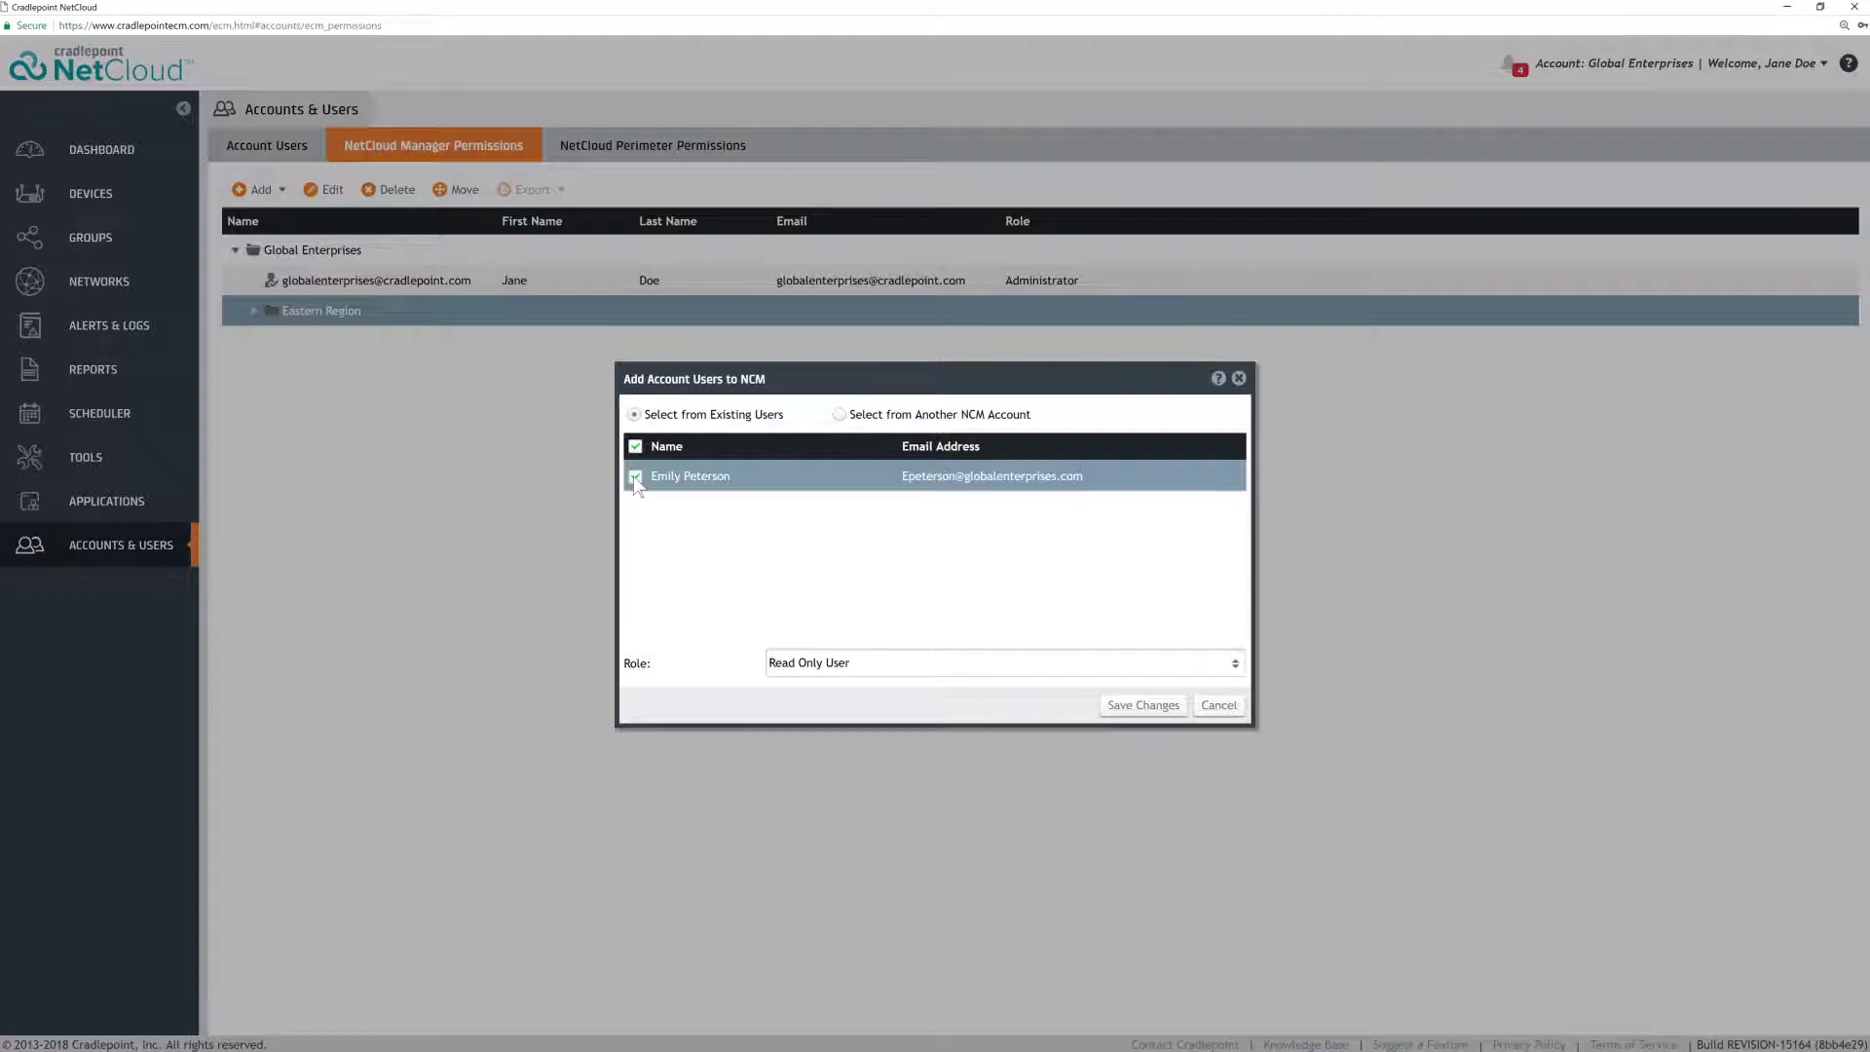
Step: Display the role options for the new Eastern Region user
{"action": "left_click", "coordinate": [1235, 663]}
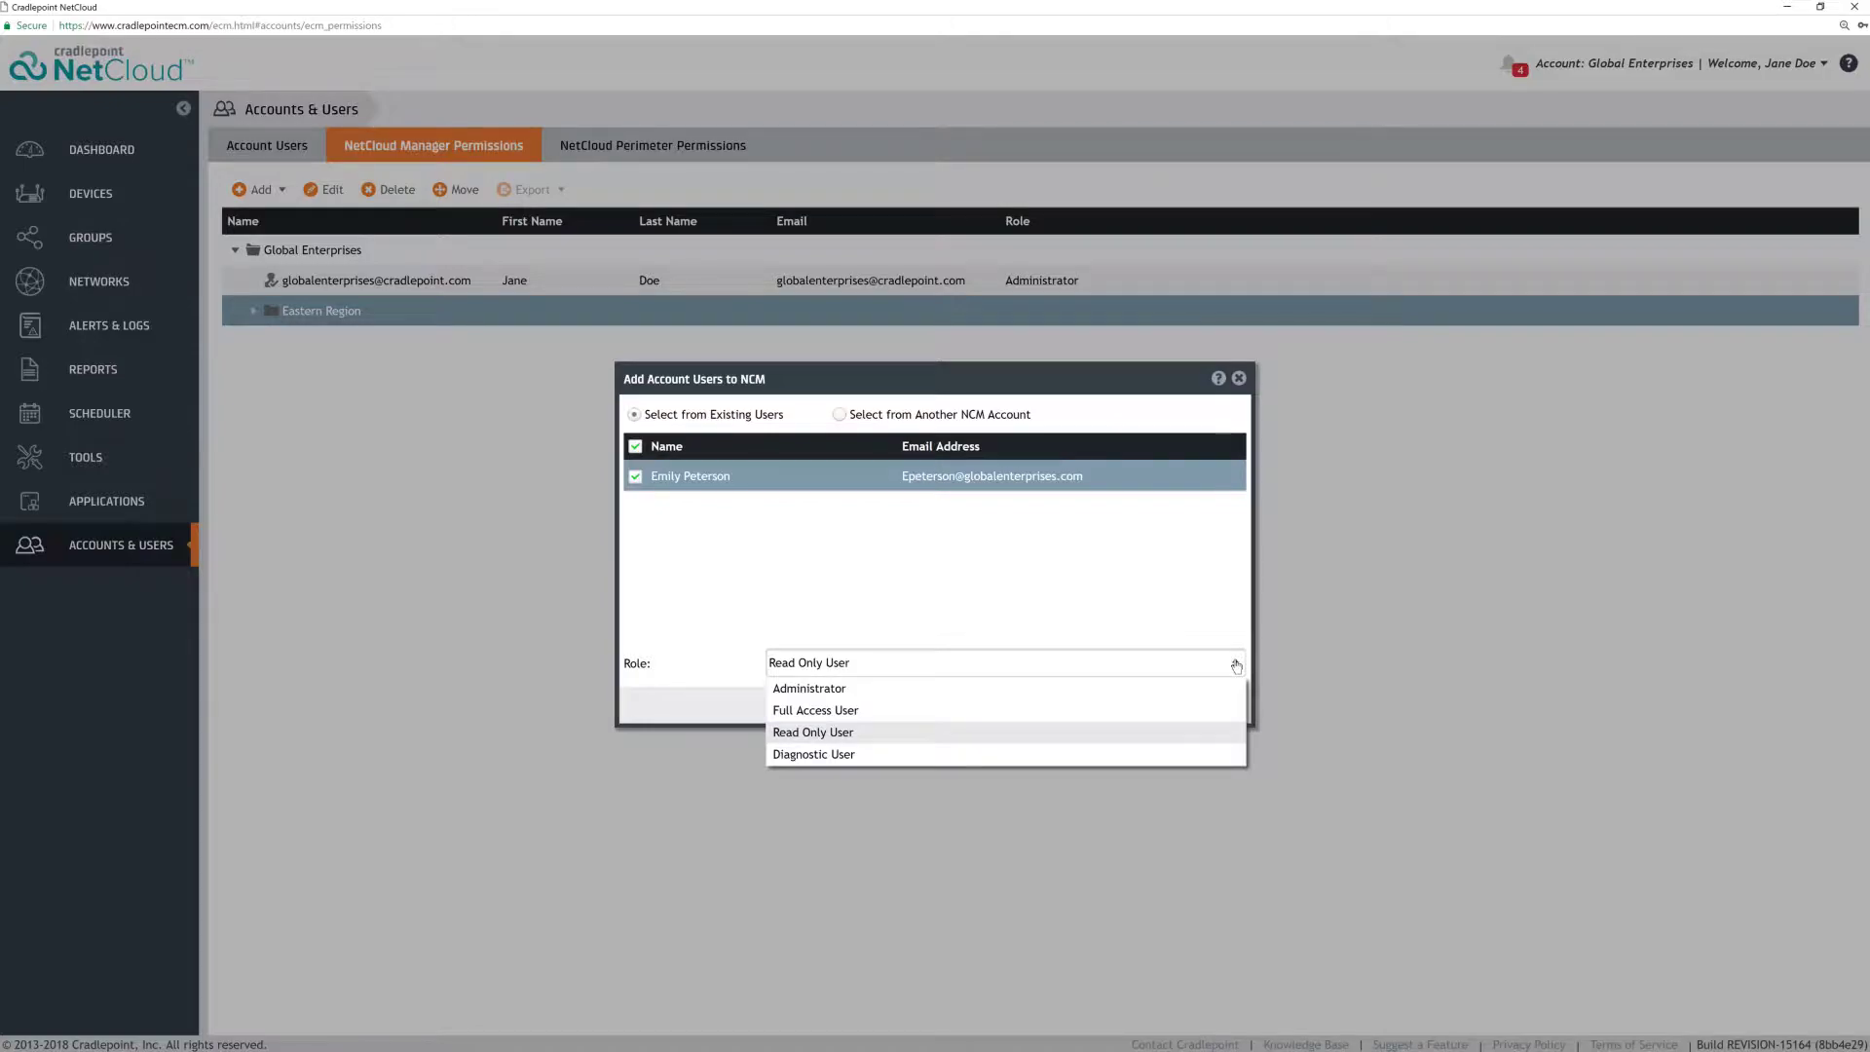
Step: Give the user the Full Access User role and save the changes
{"action": "left_click", "coordinate": [1203, 710]}
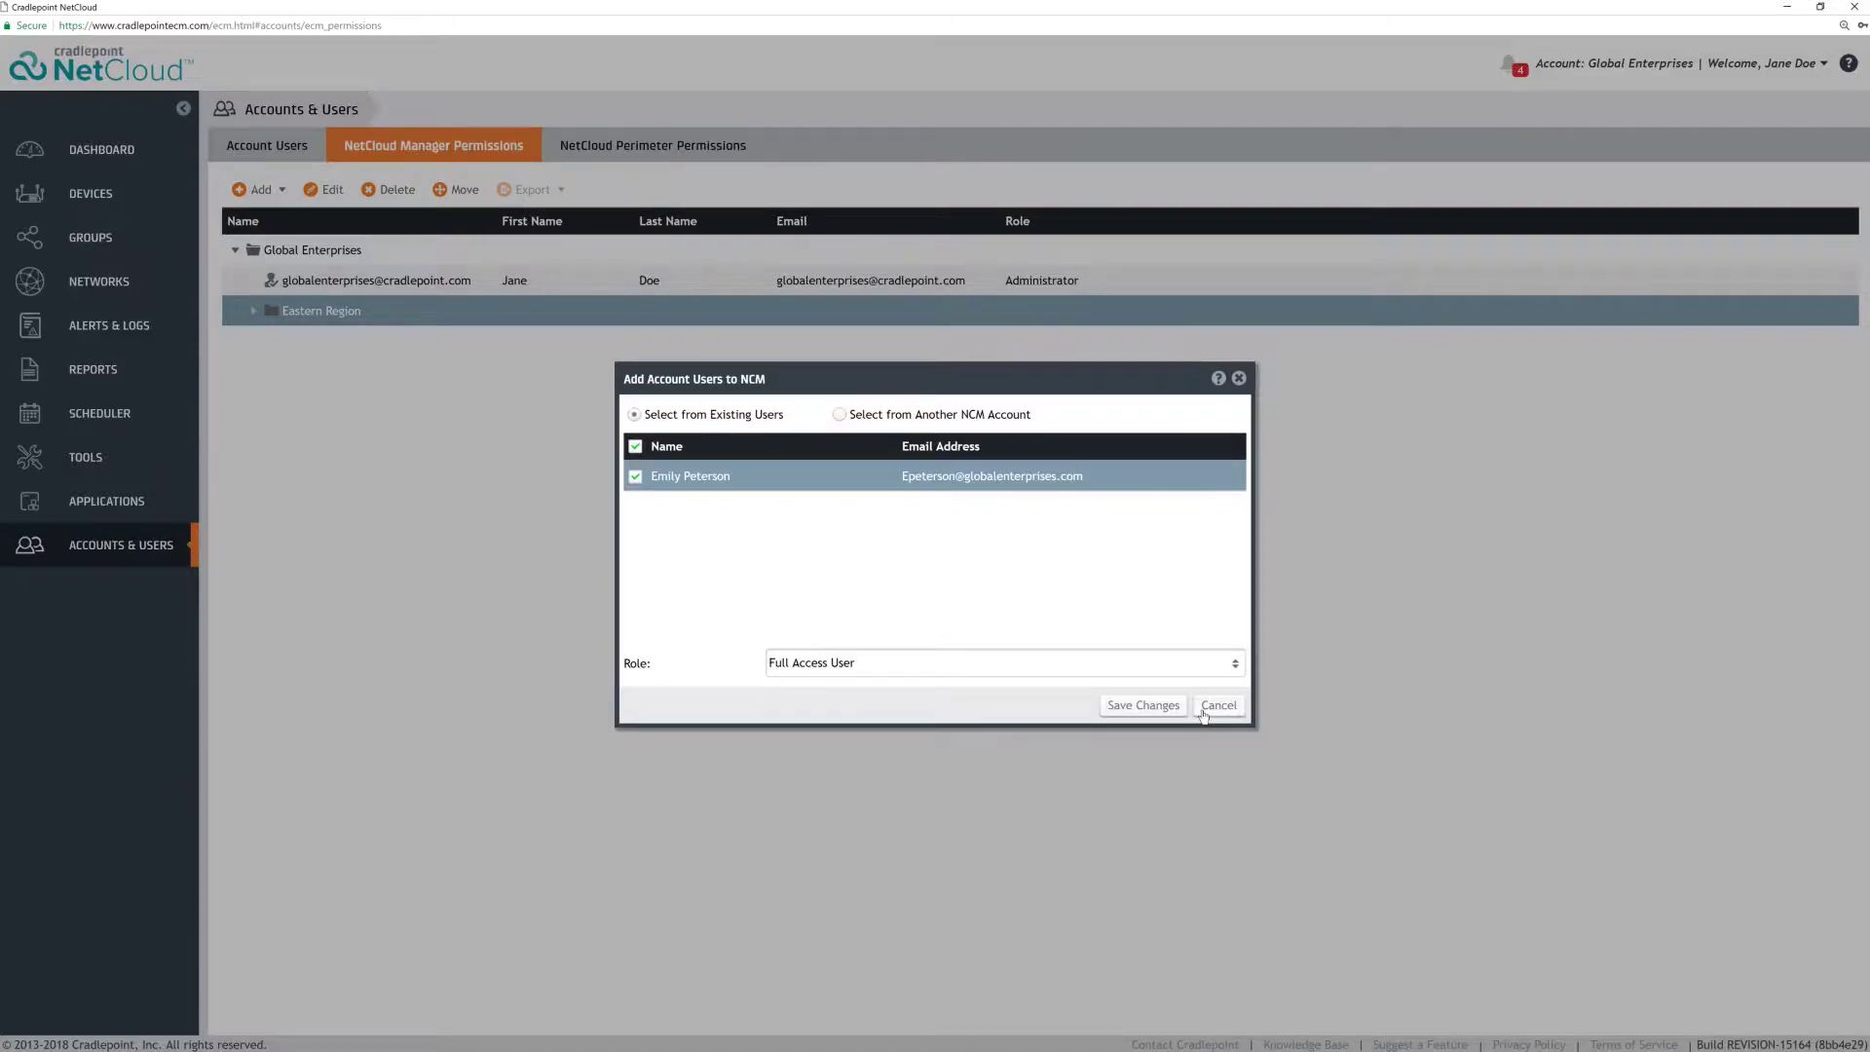
{"action": "left_click", "coordinate": [1151, 707]}
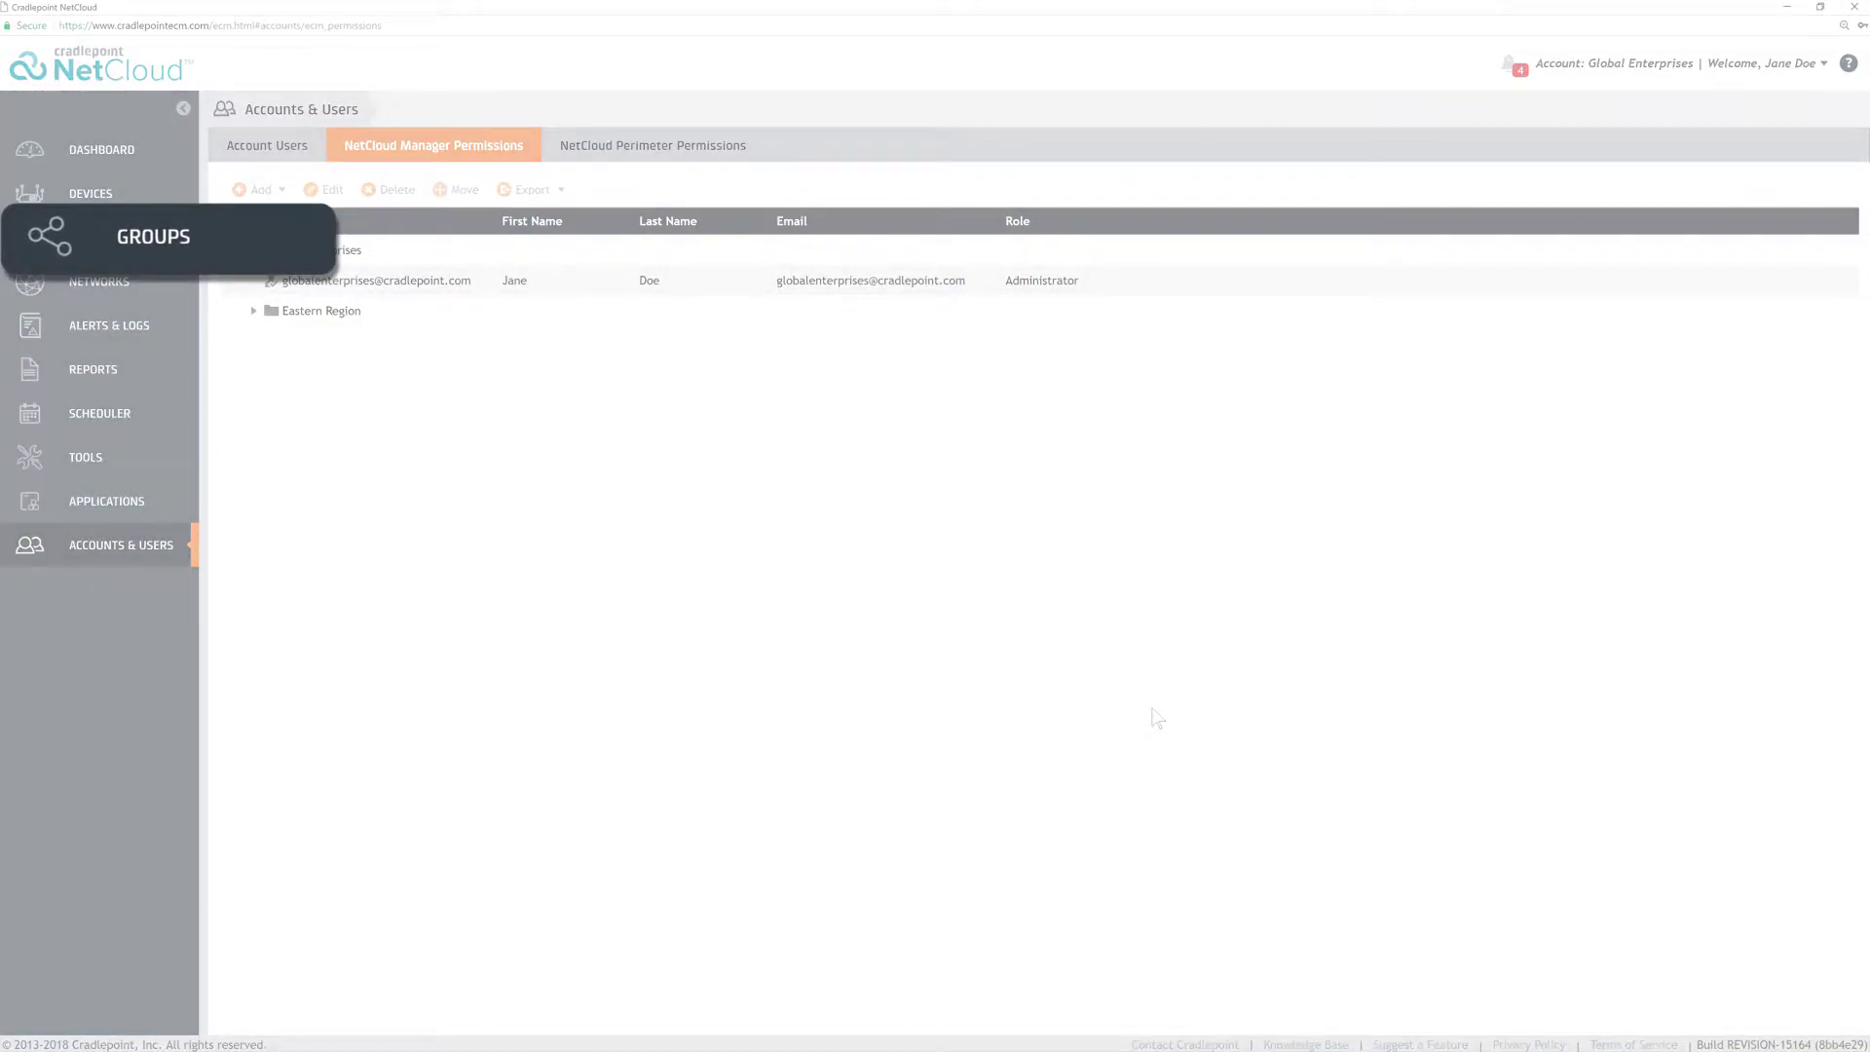
Step: Start a new router group named 'Eastern Region' owned by the Eastern Region subaccount
{"action": "left_click", "coordinate": [143, 234]}
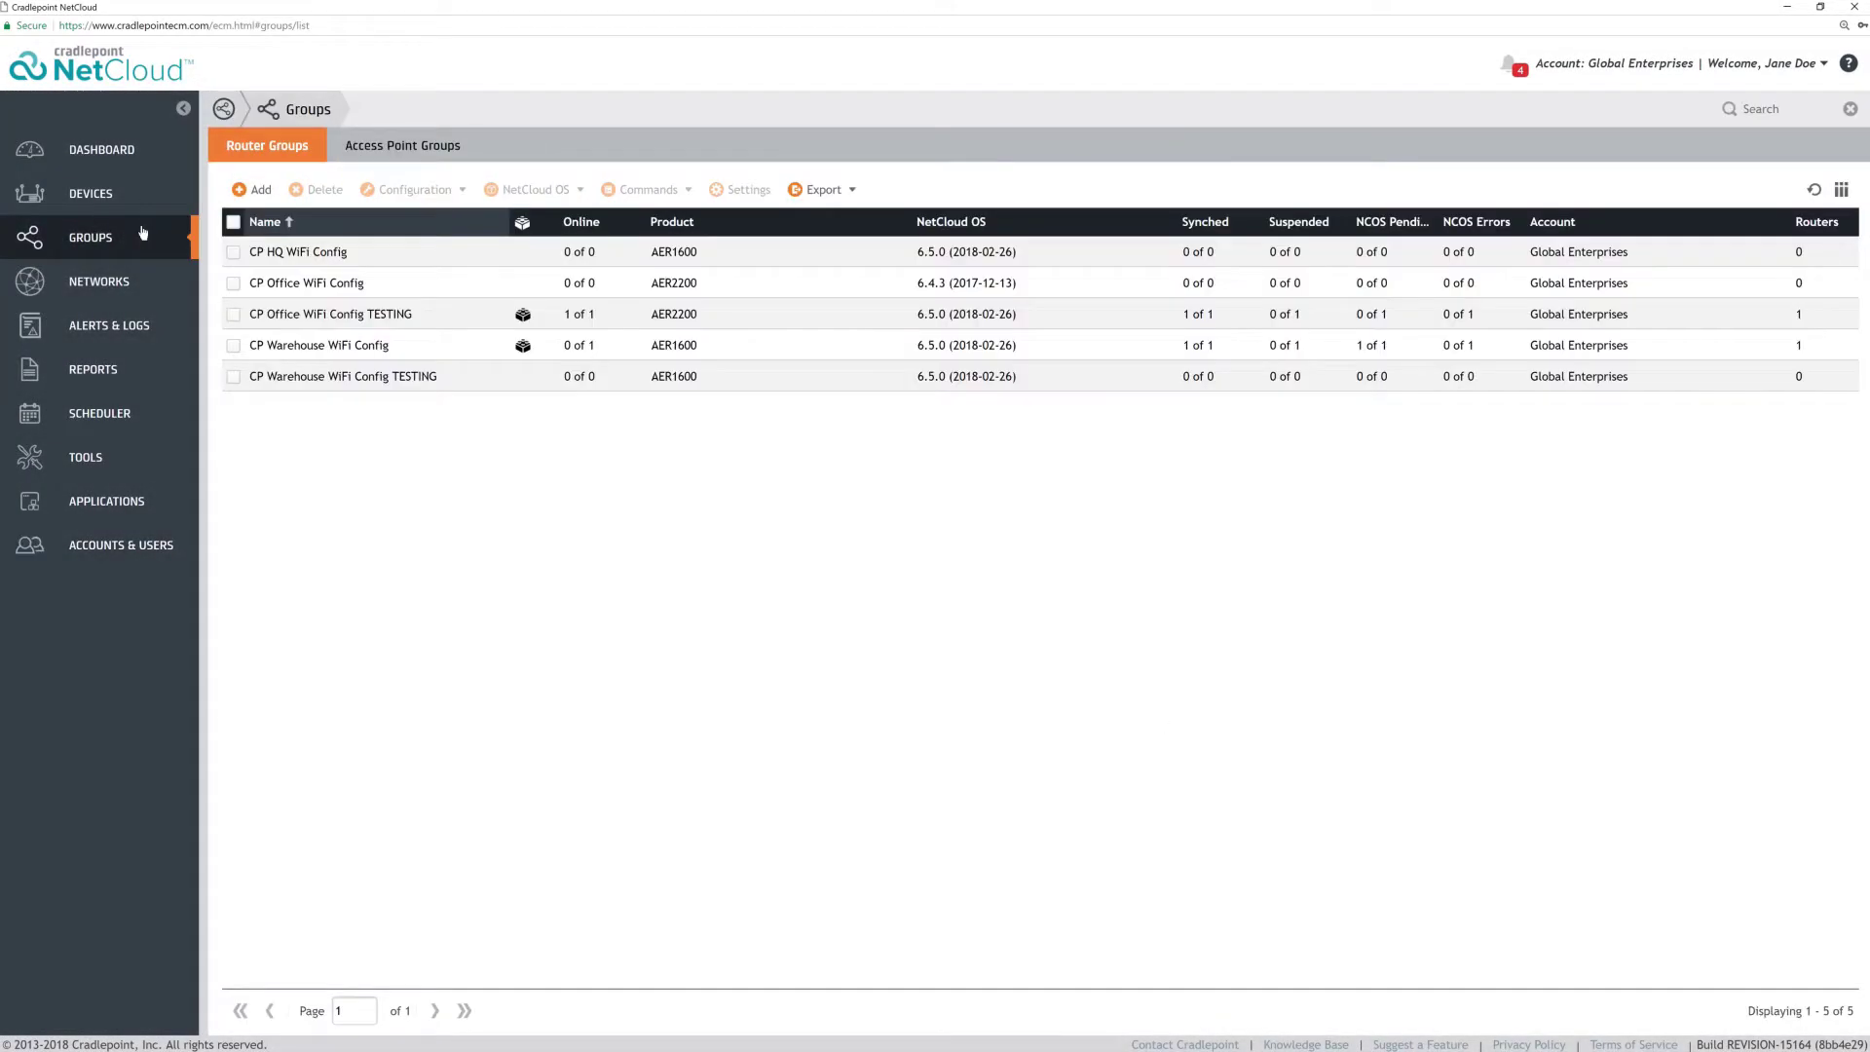
{"action": "left_click", "coordinate": [244, 191]}
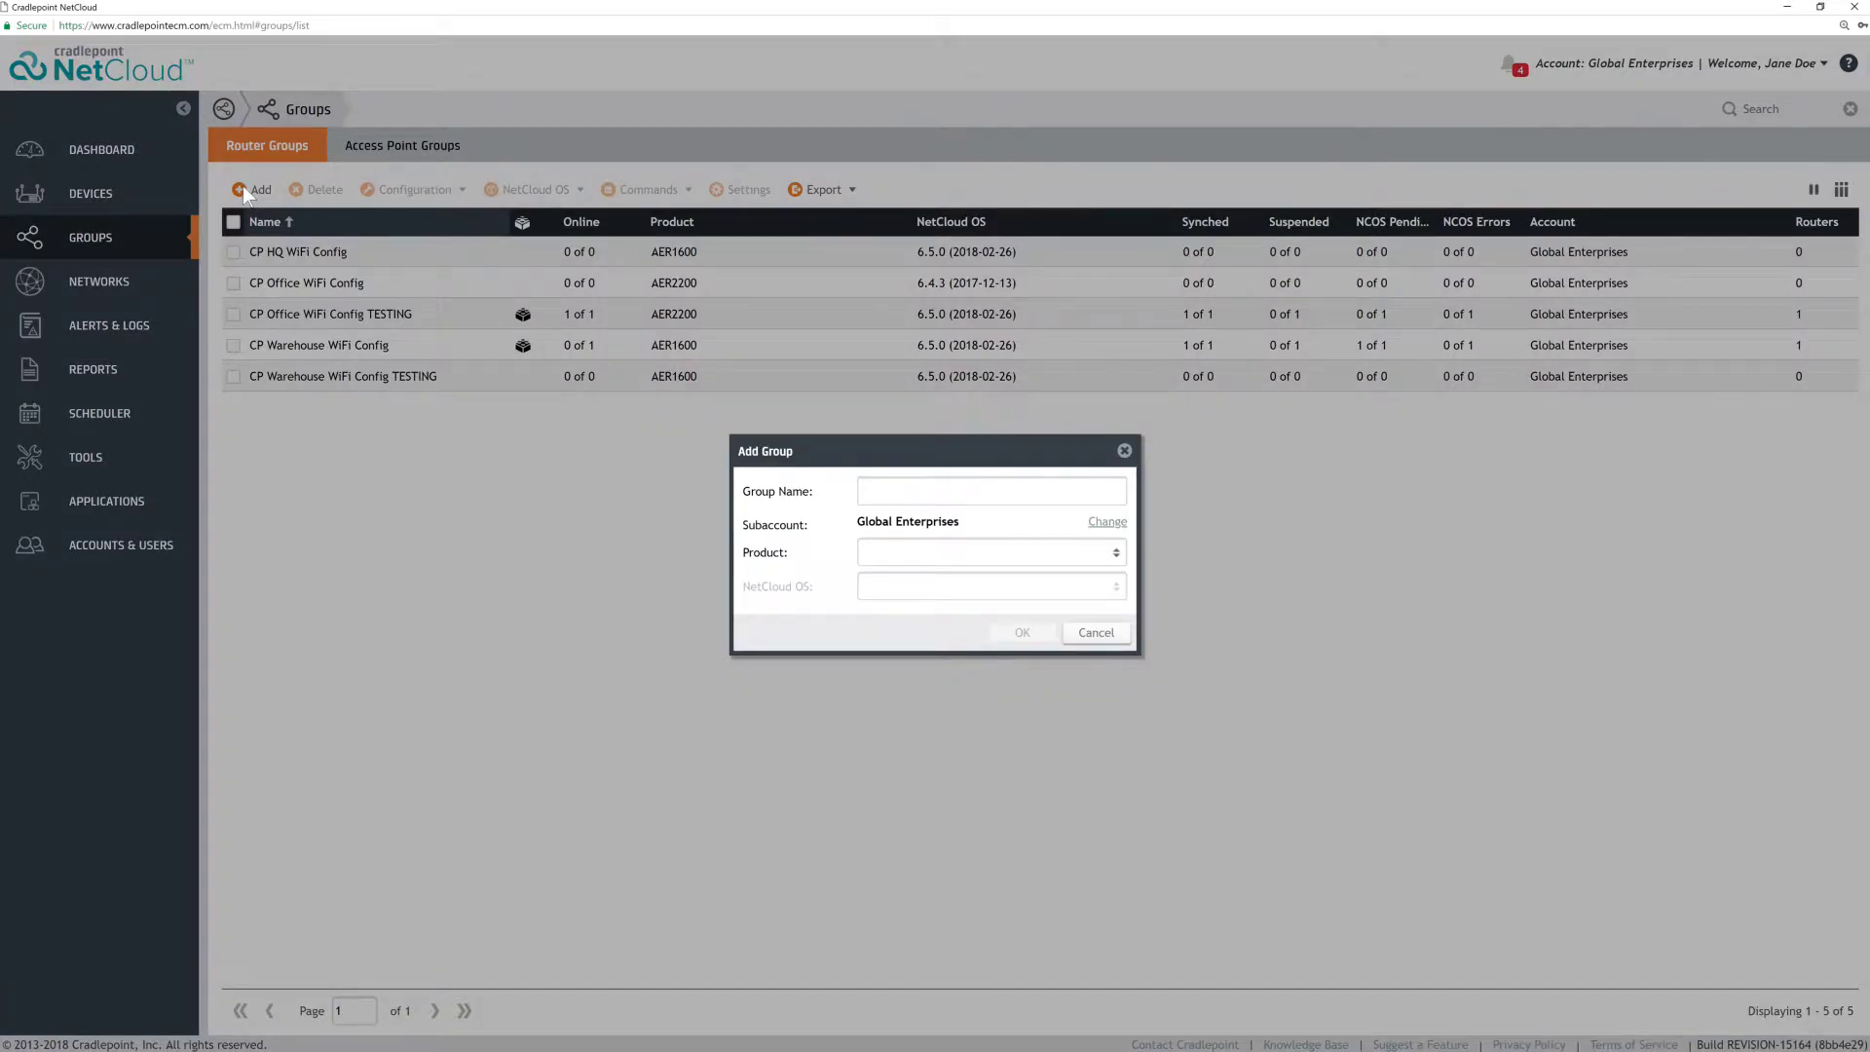
{"action": "type", "text": "Eastern Region"}
{"action": "left_click", "coordinate": [1095, 524]}
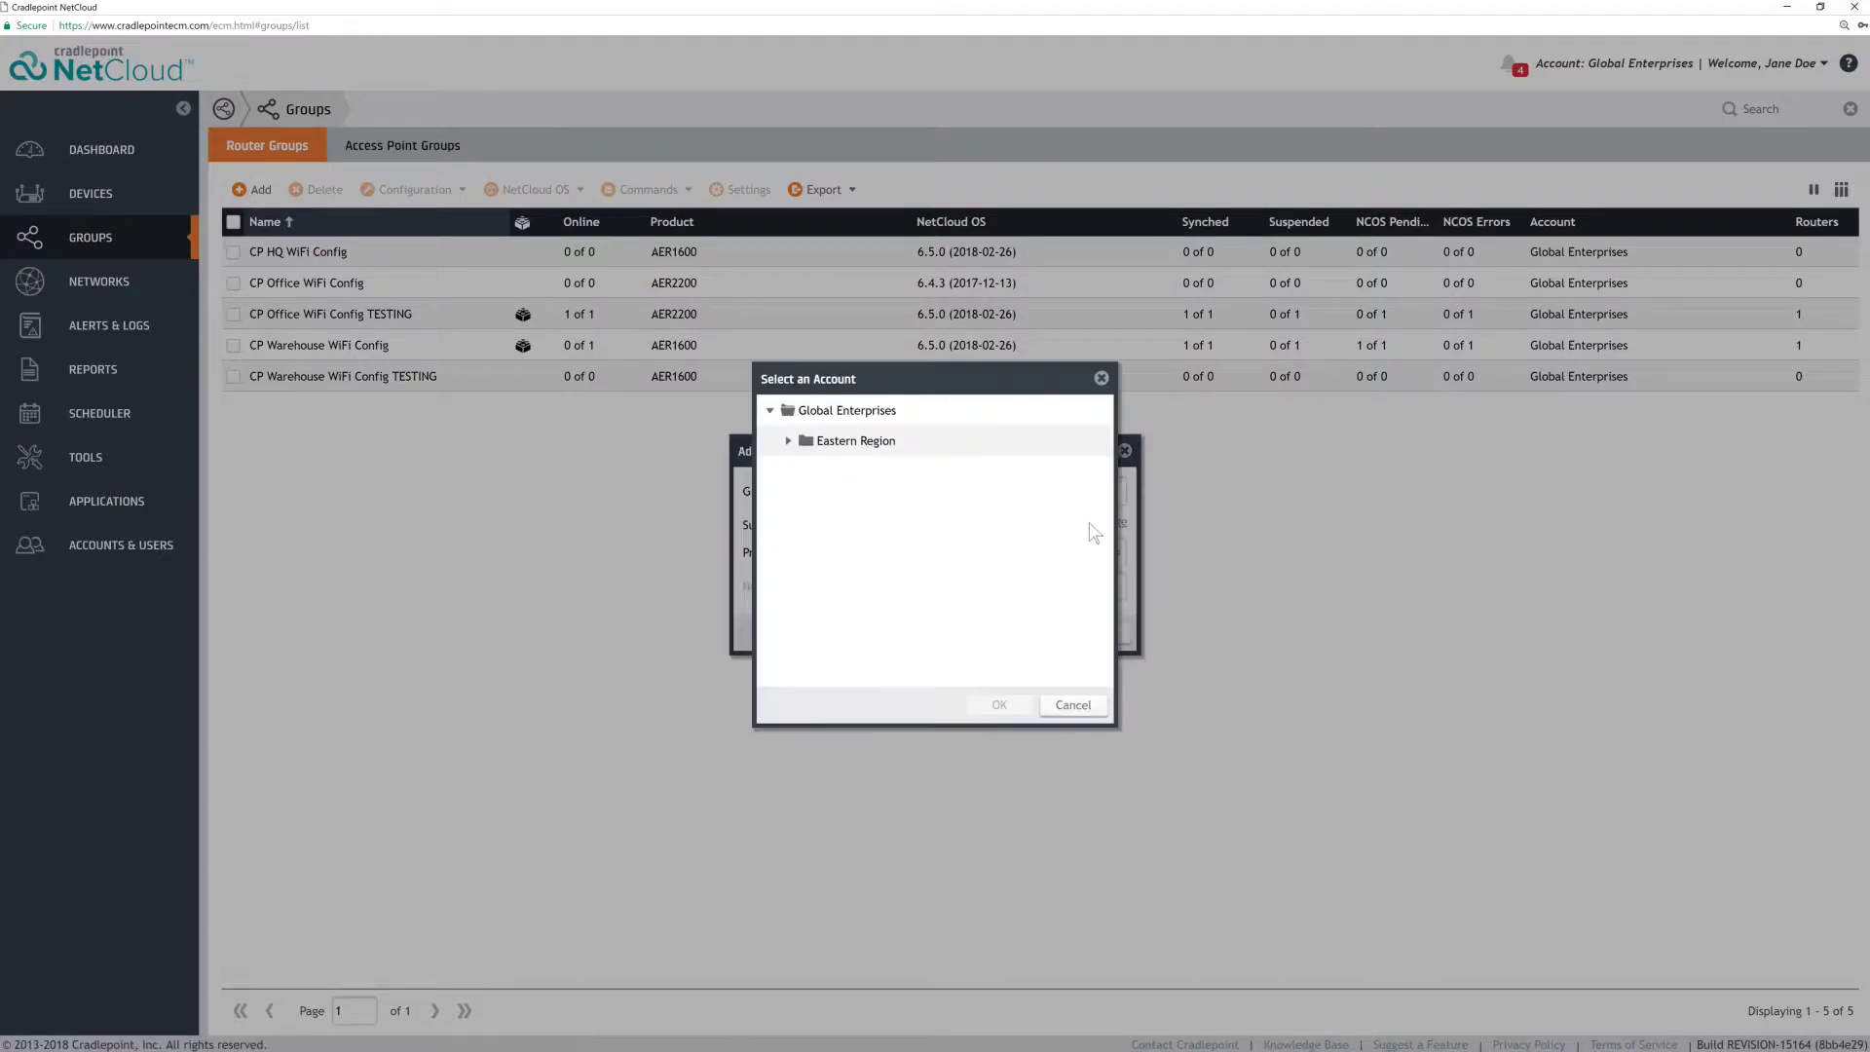
{"action": "left_click", "coordinate": [881, 446]}
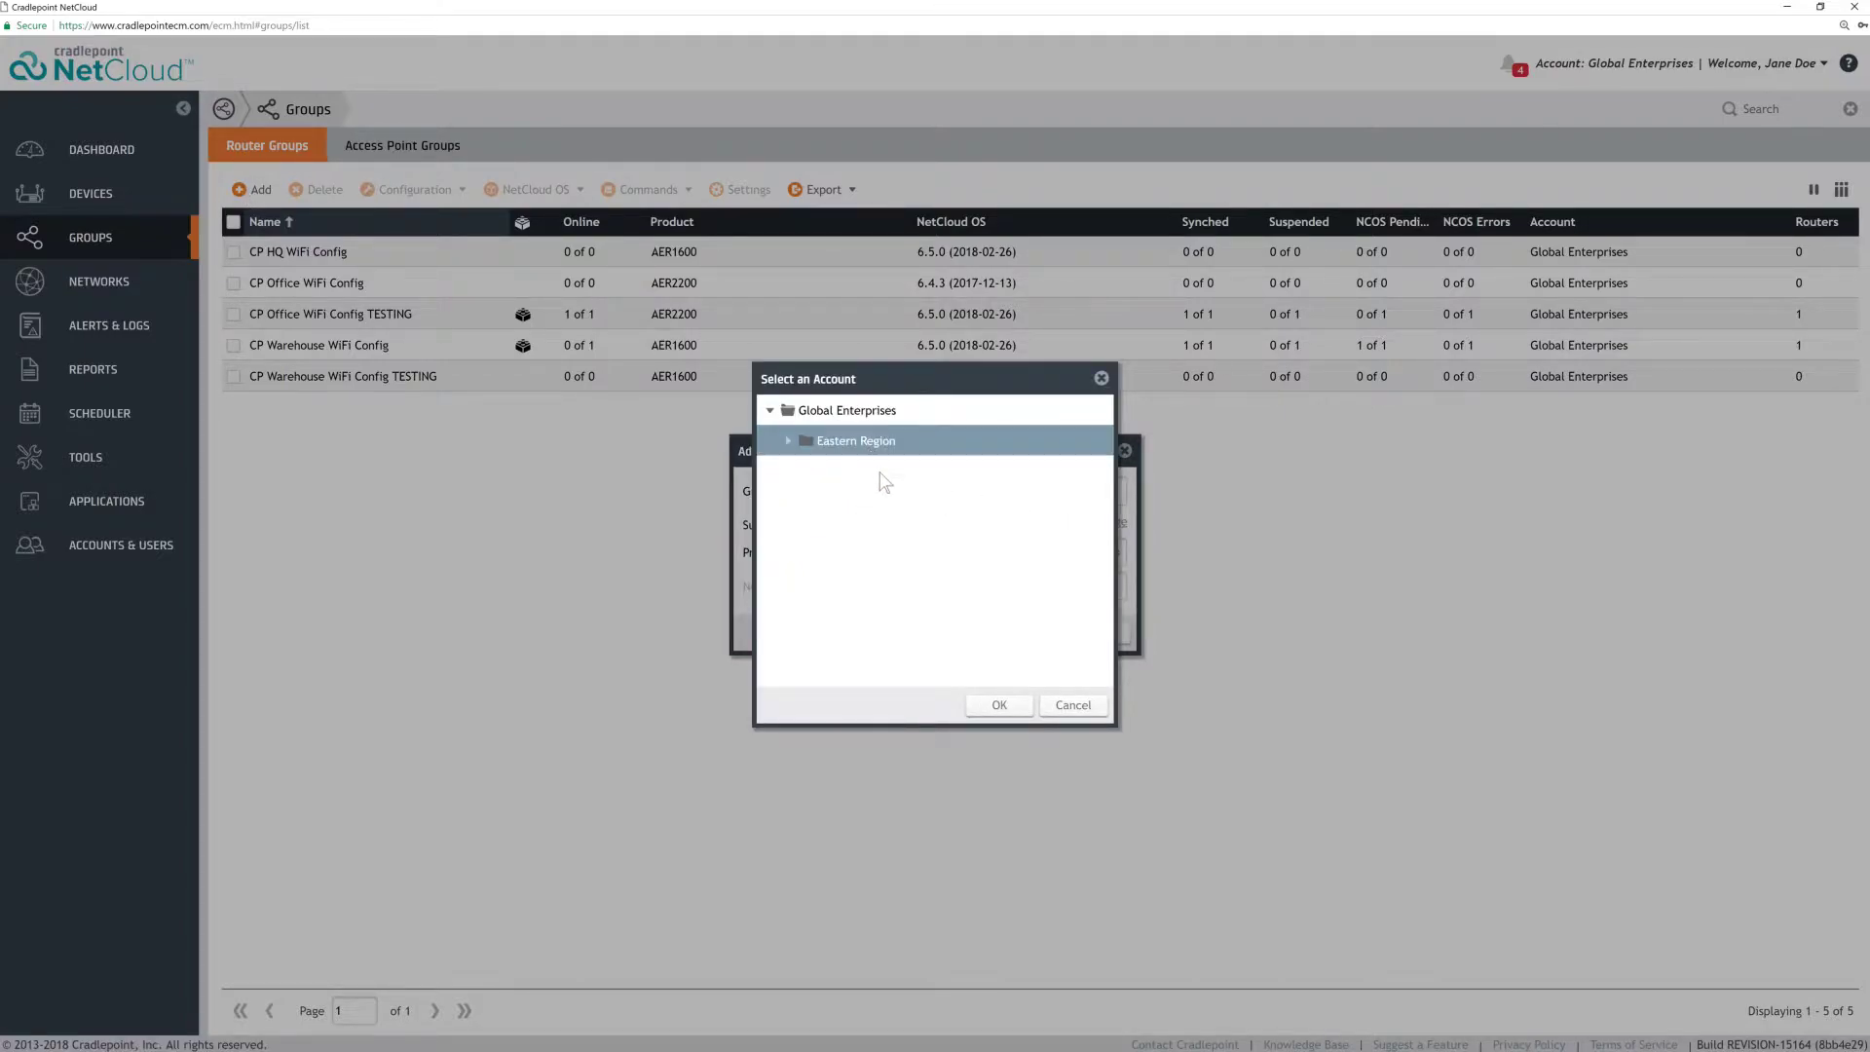
{"action": "left_click", "coordinate": [998, 702]}
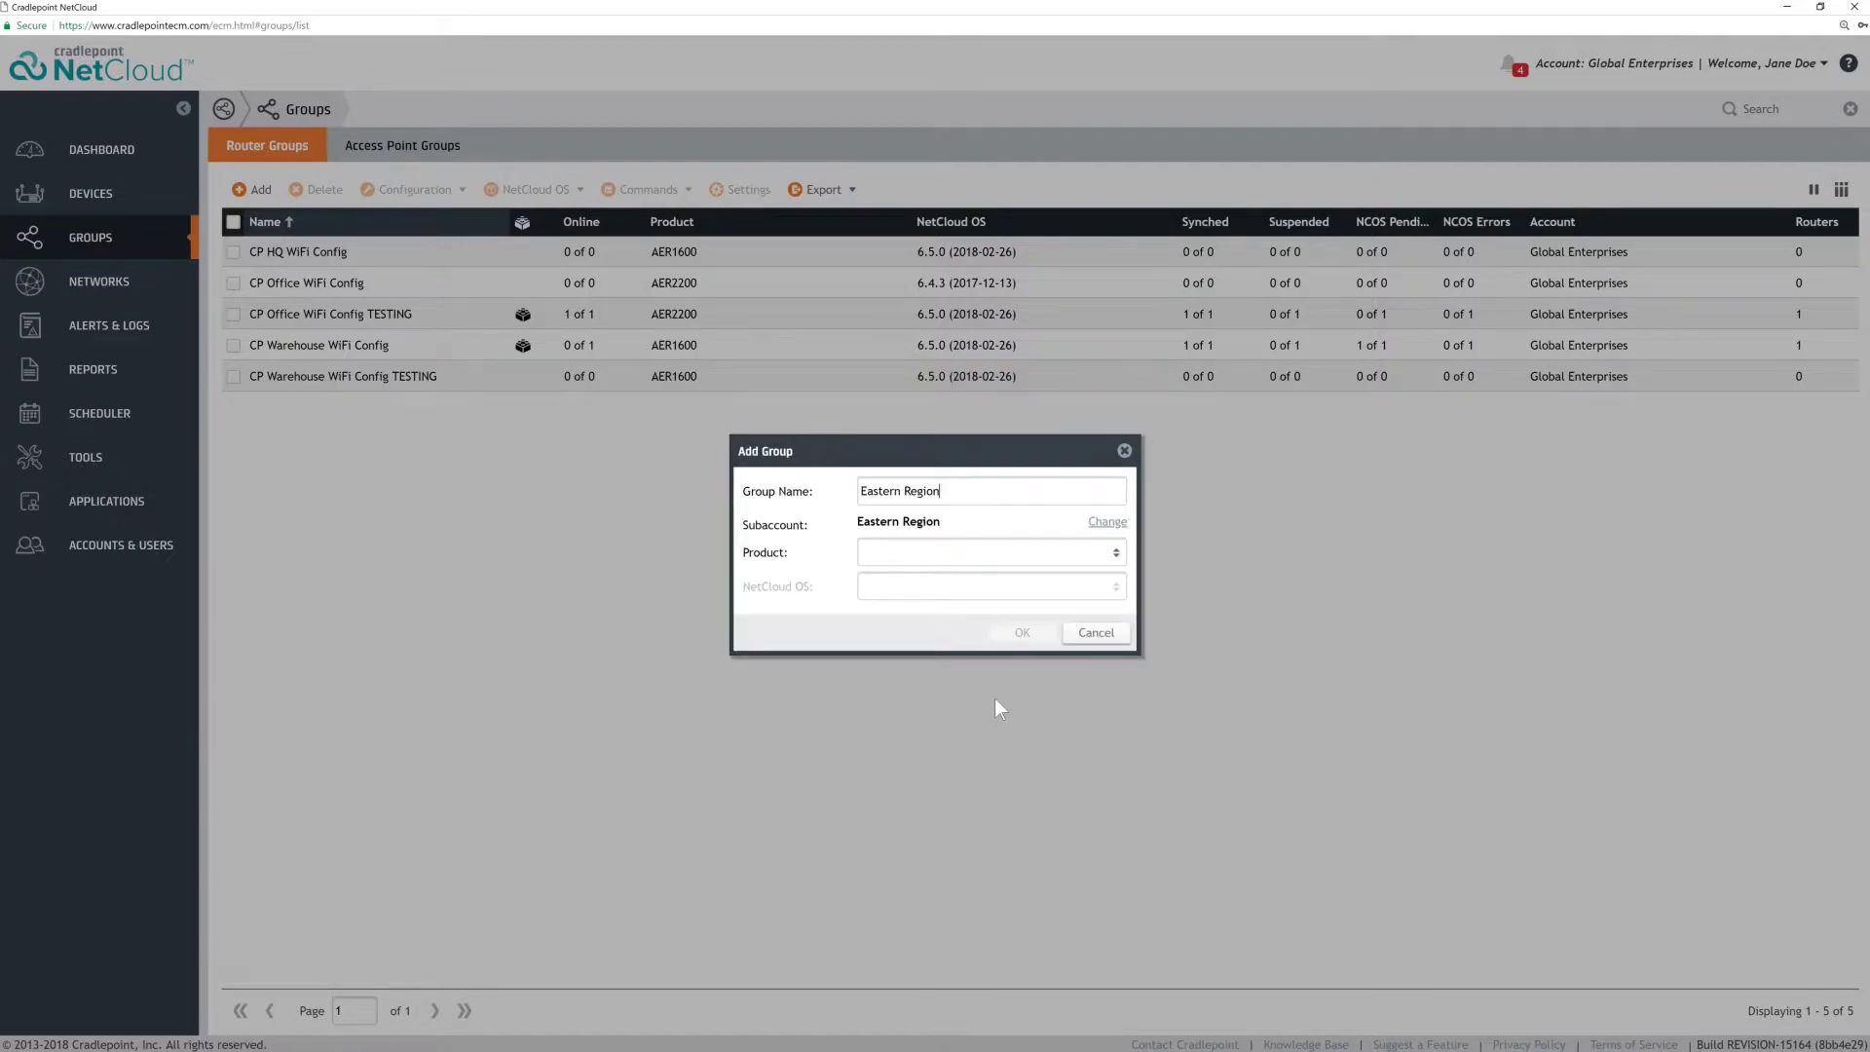
Step: Set the group's product to IBR1700 with NetCloud OS 6.5.0 and create it
{"action": "left_click", "coordinate": [1052, 563]}
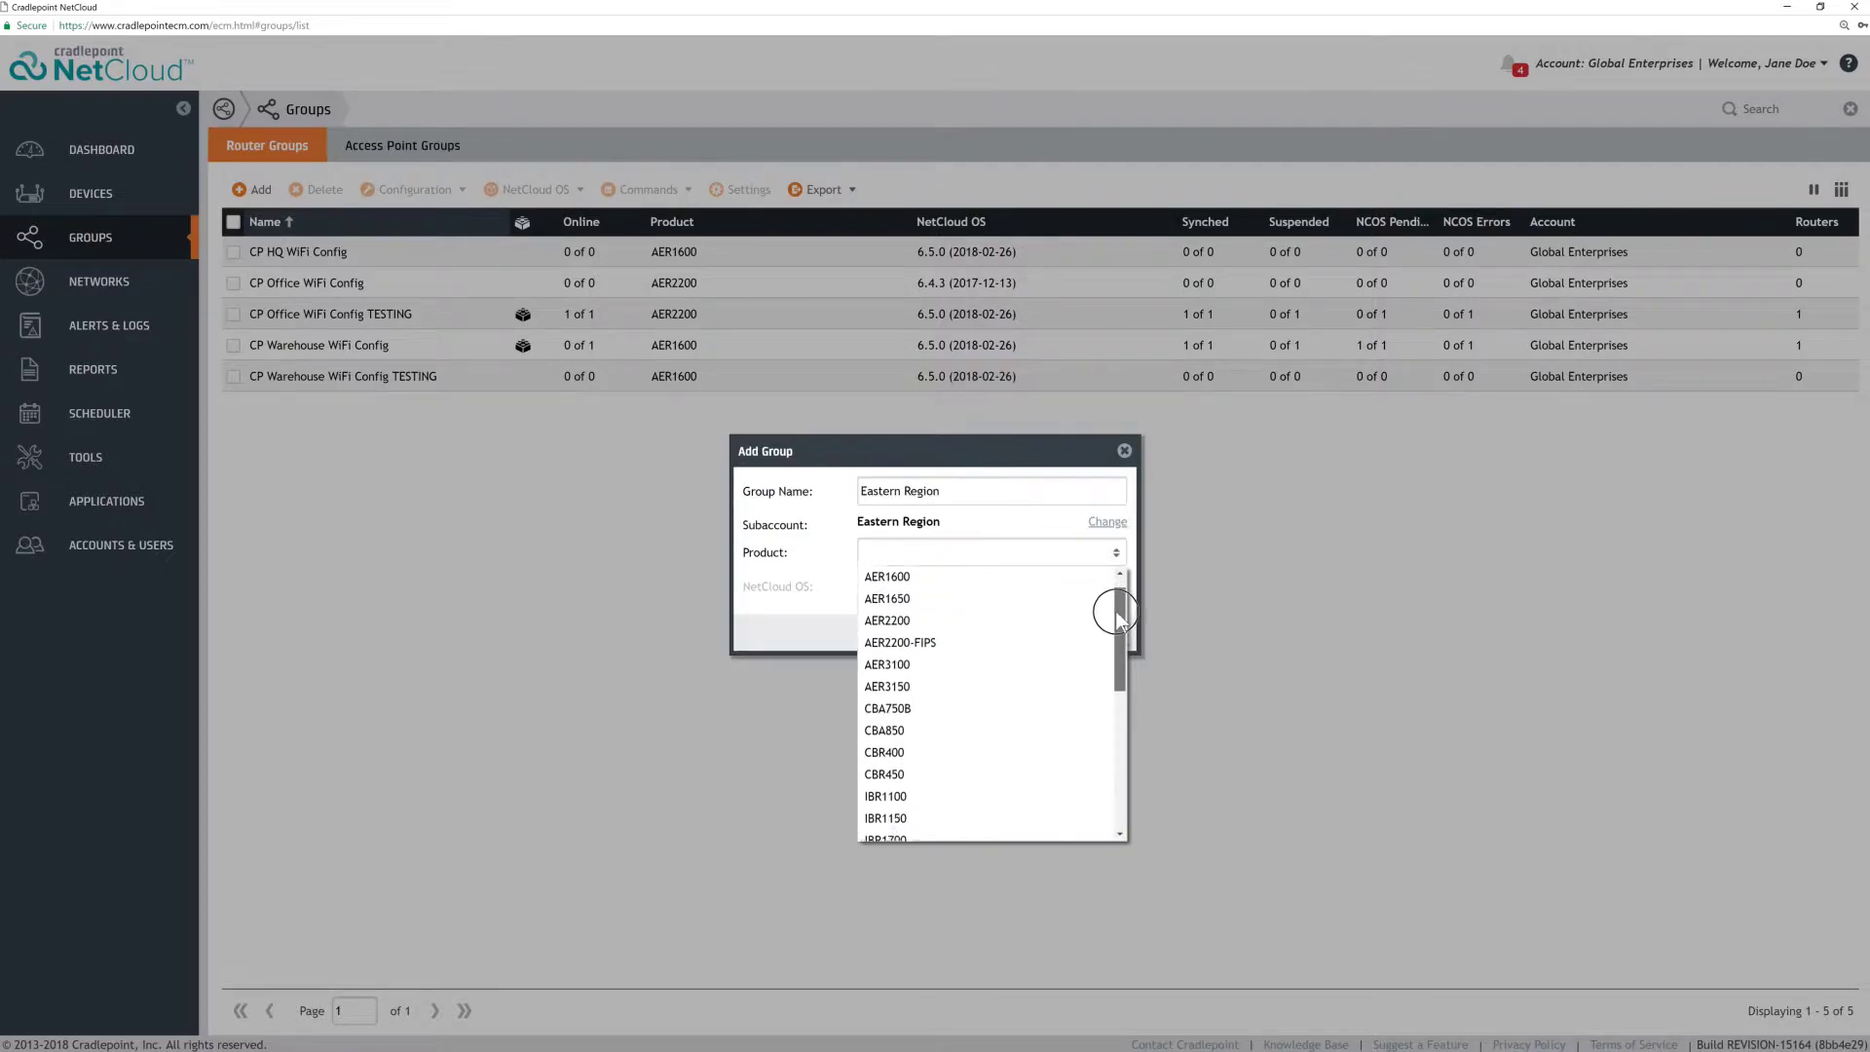
{"action": "scroll", "coordinate": [1074, 684], "scroll_direction": "down", "scroll_amount": 2}
{"action": "left_click", "coordinate": [1043, 755]}
{"action": "left_click", "coordinate": [1110, 588]}
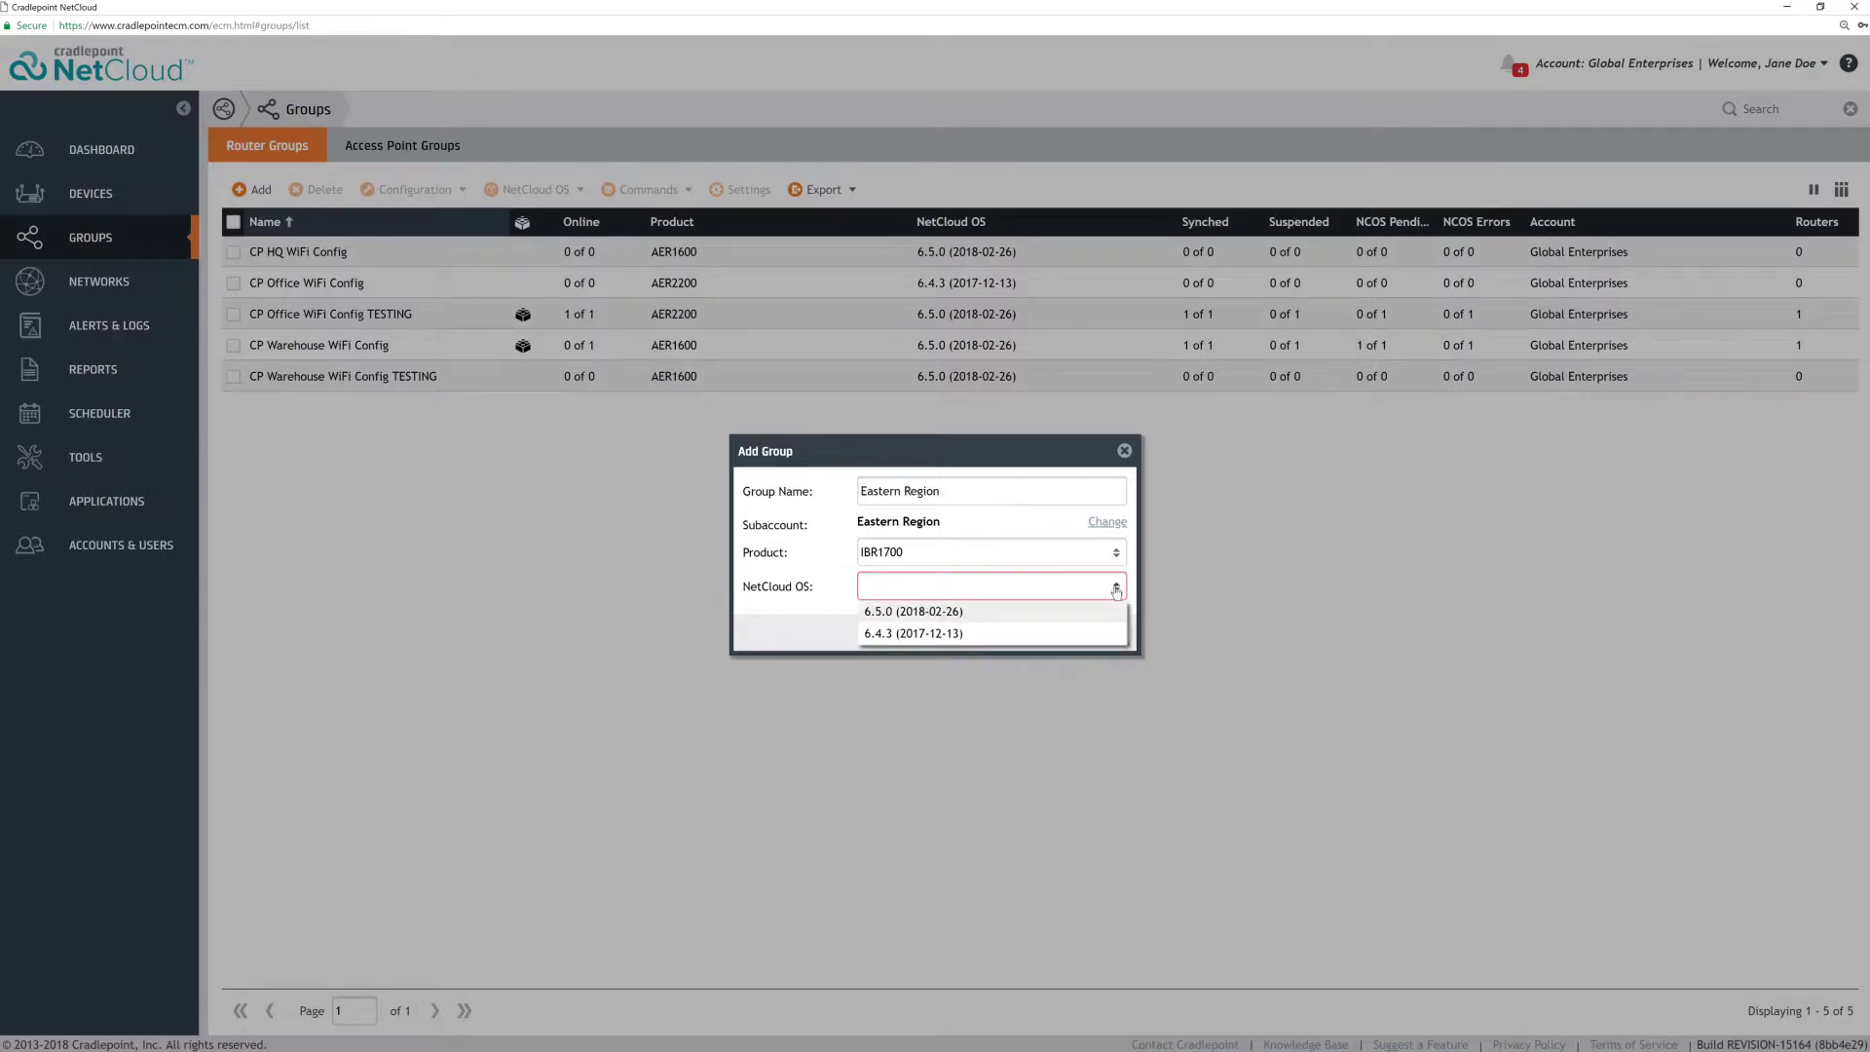
{"action": "left_click", "coordinate": [1084, 614]}
{"action": "left_click", "coordinate": [1034, 637]}
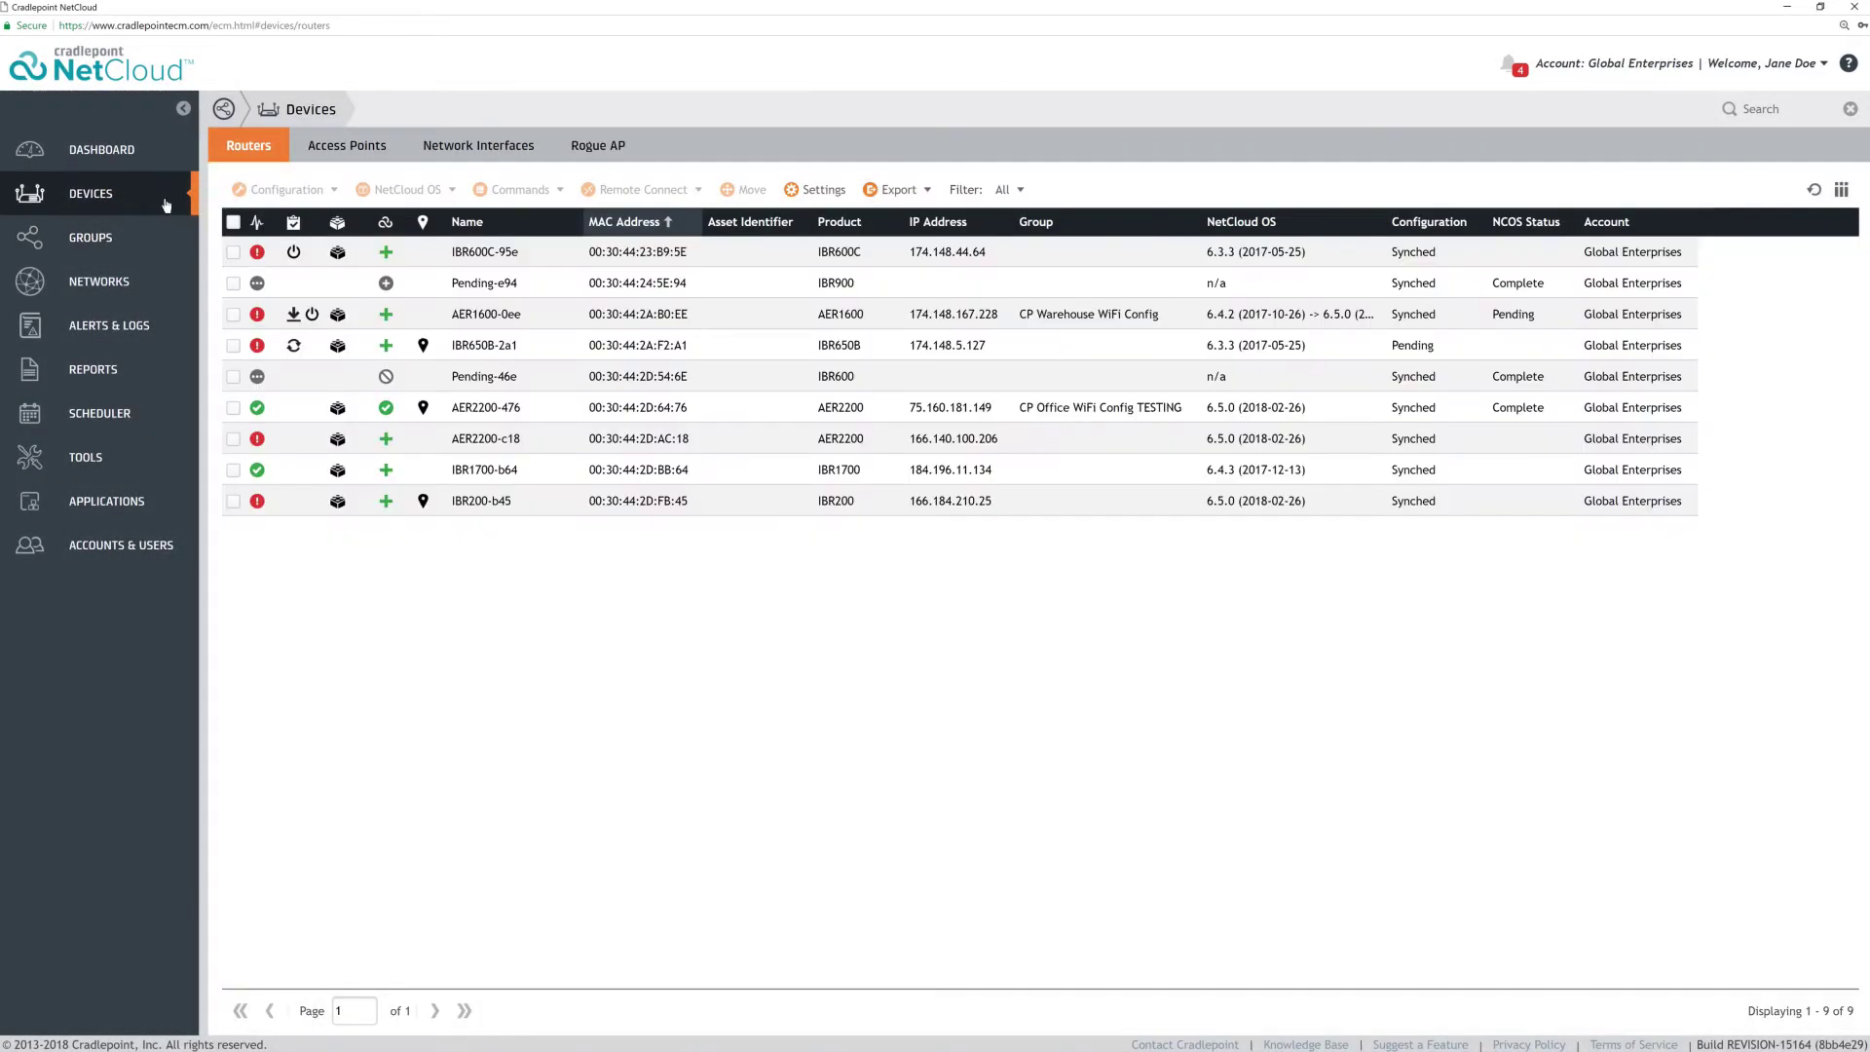
Step: Move router IBR1700-b64 into the Eastern Region (6.5.0) group
{"action": "left_click", "coordinate": [234, 471]}
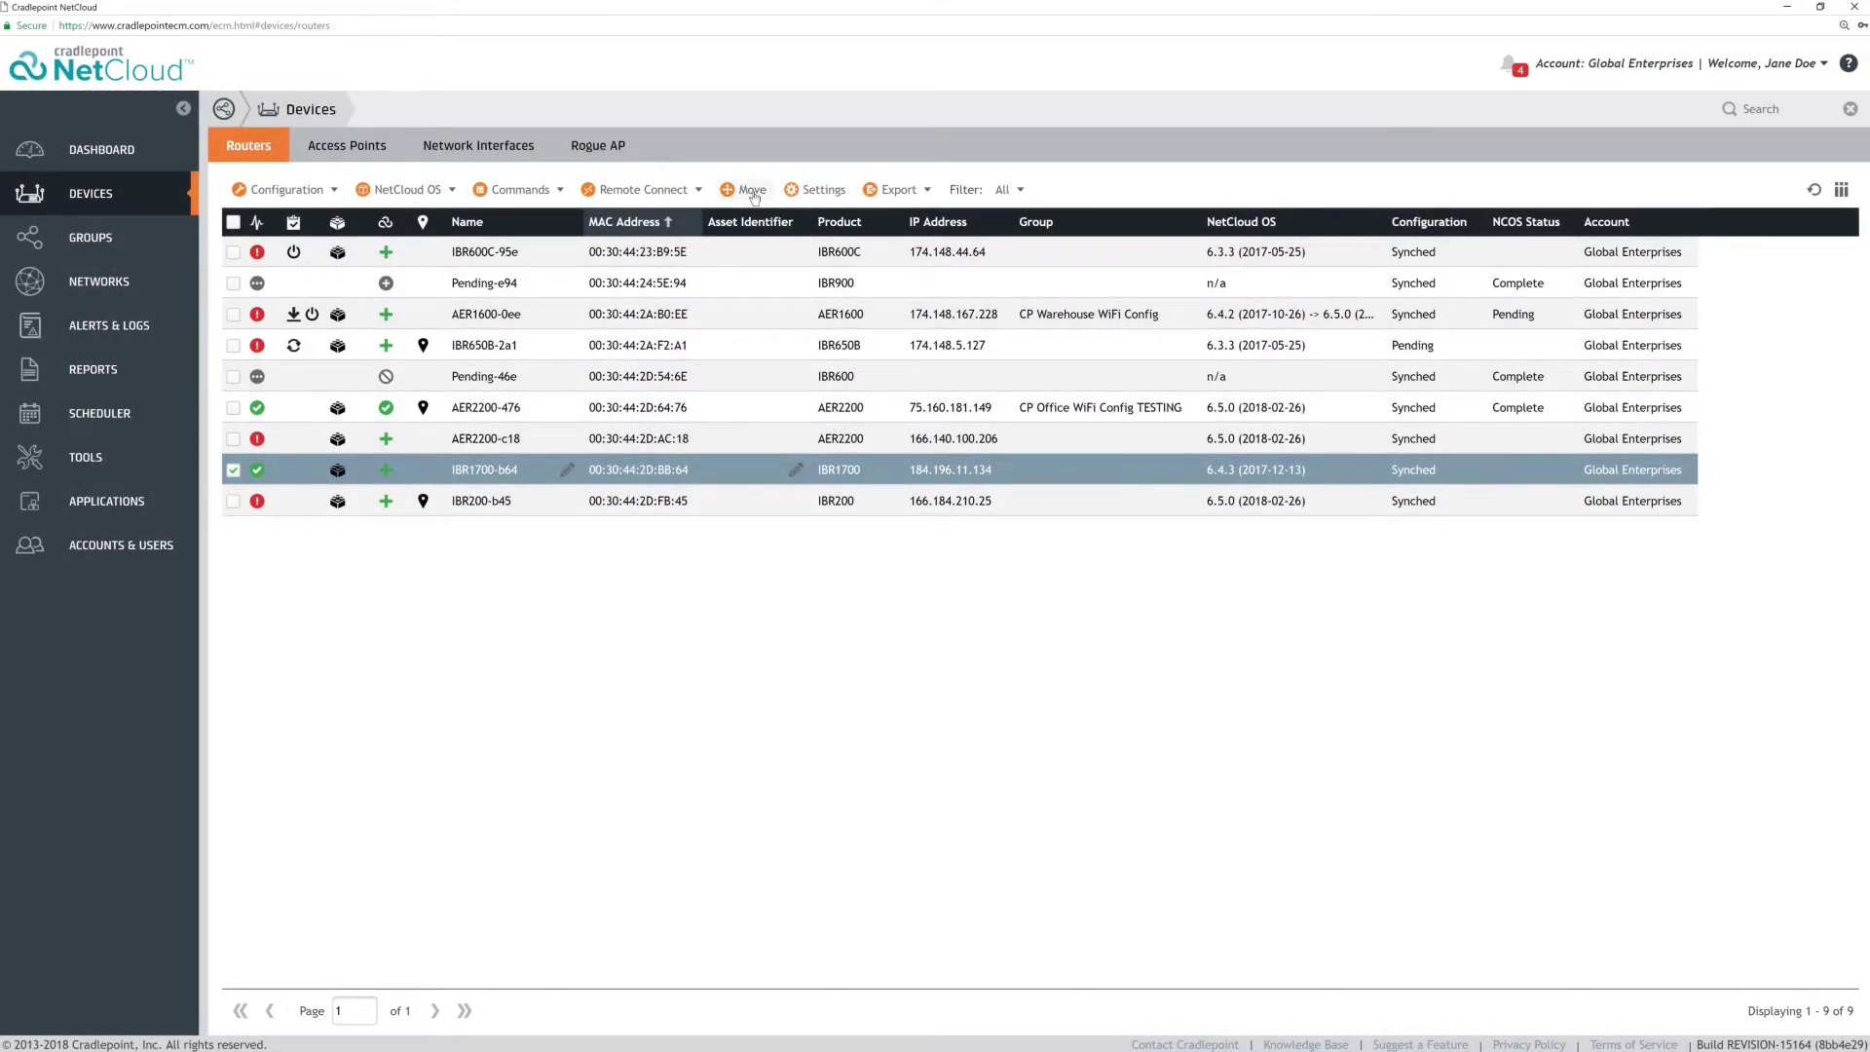
{"action": "left_click", "coordinate": [751, 190]}
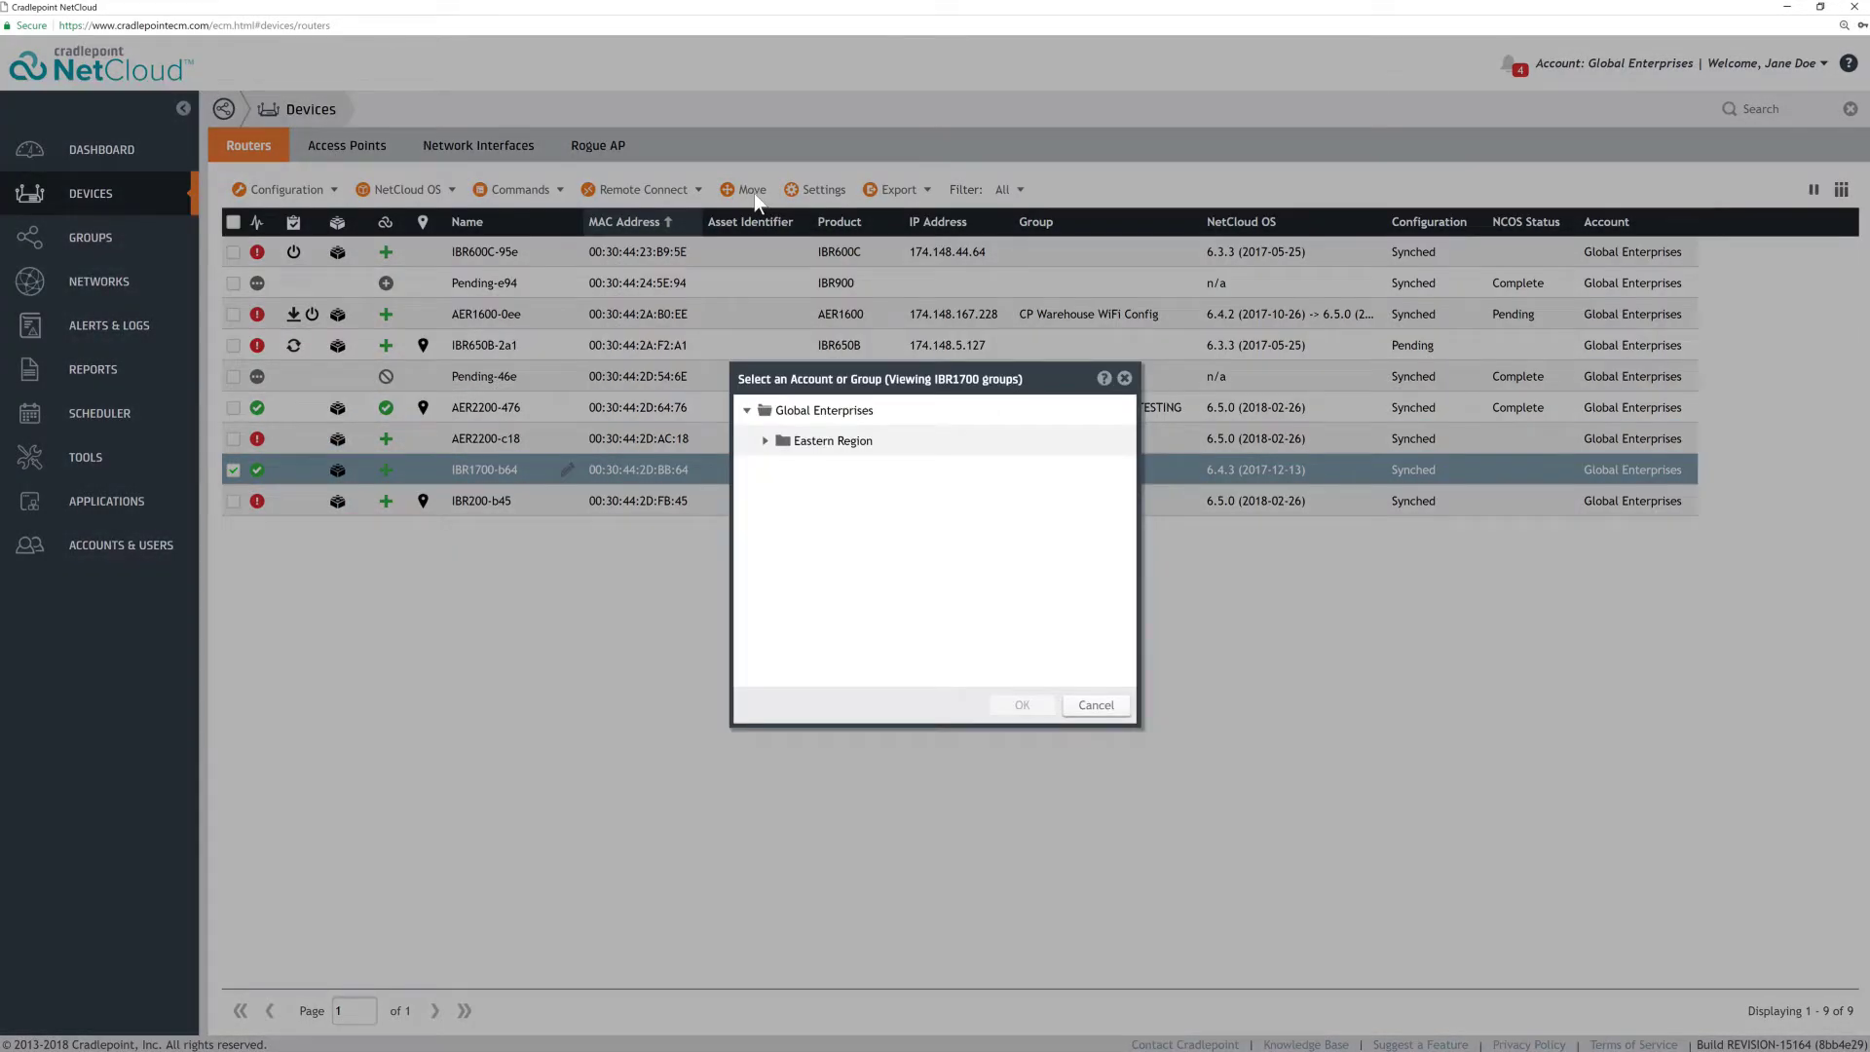
{"action": "left_click", "coordinate": [765, 441]}
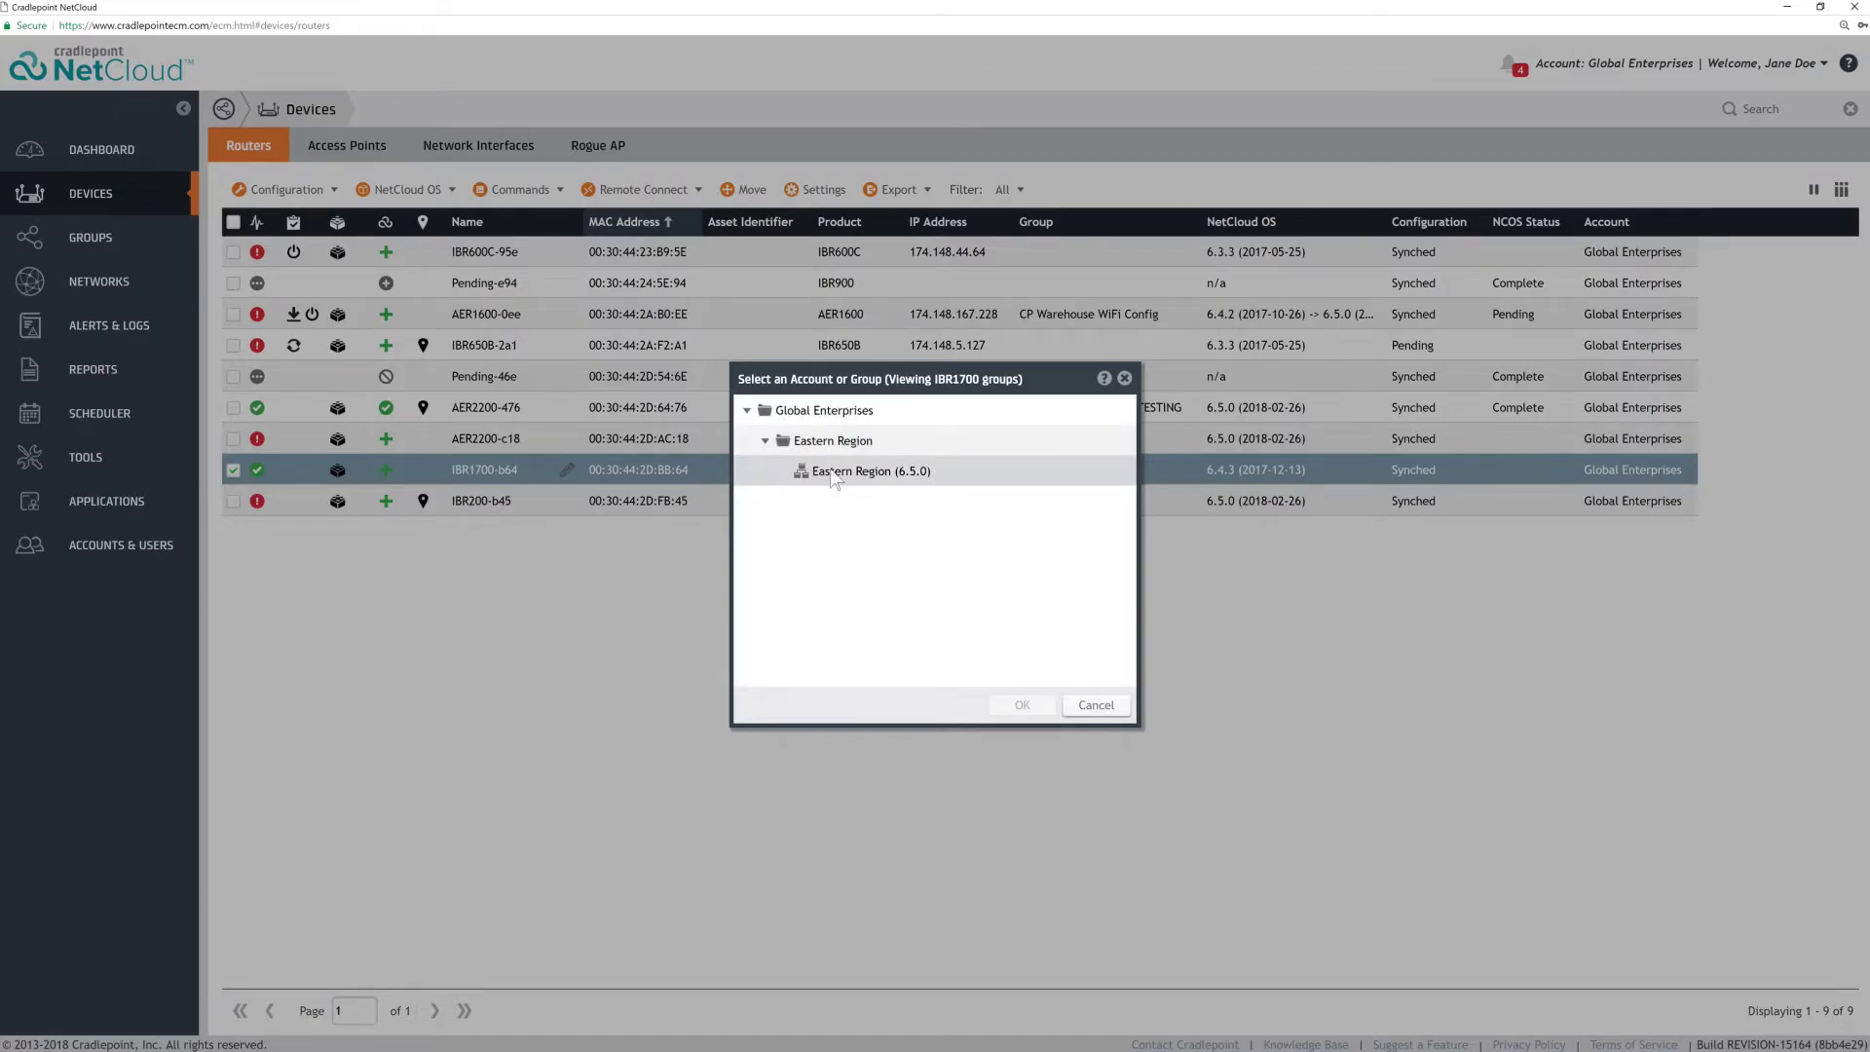
{"action": "left_click", "coordinate": [835, 475]}
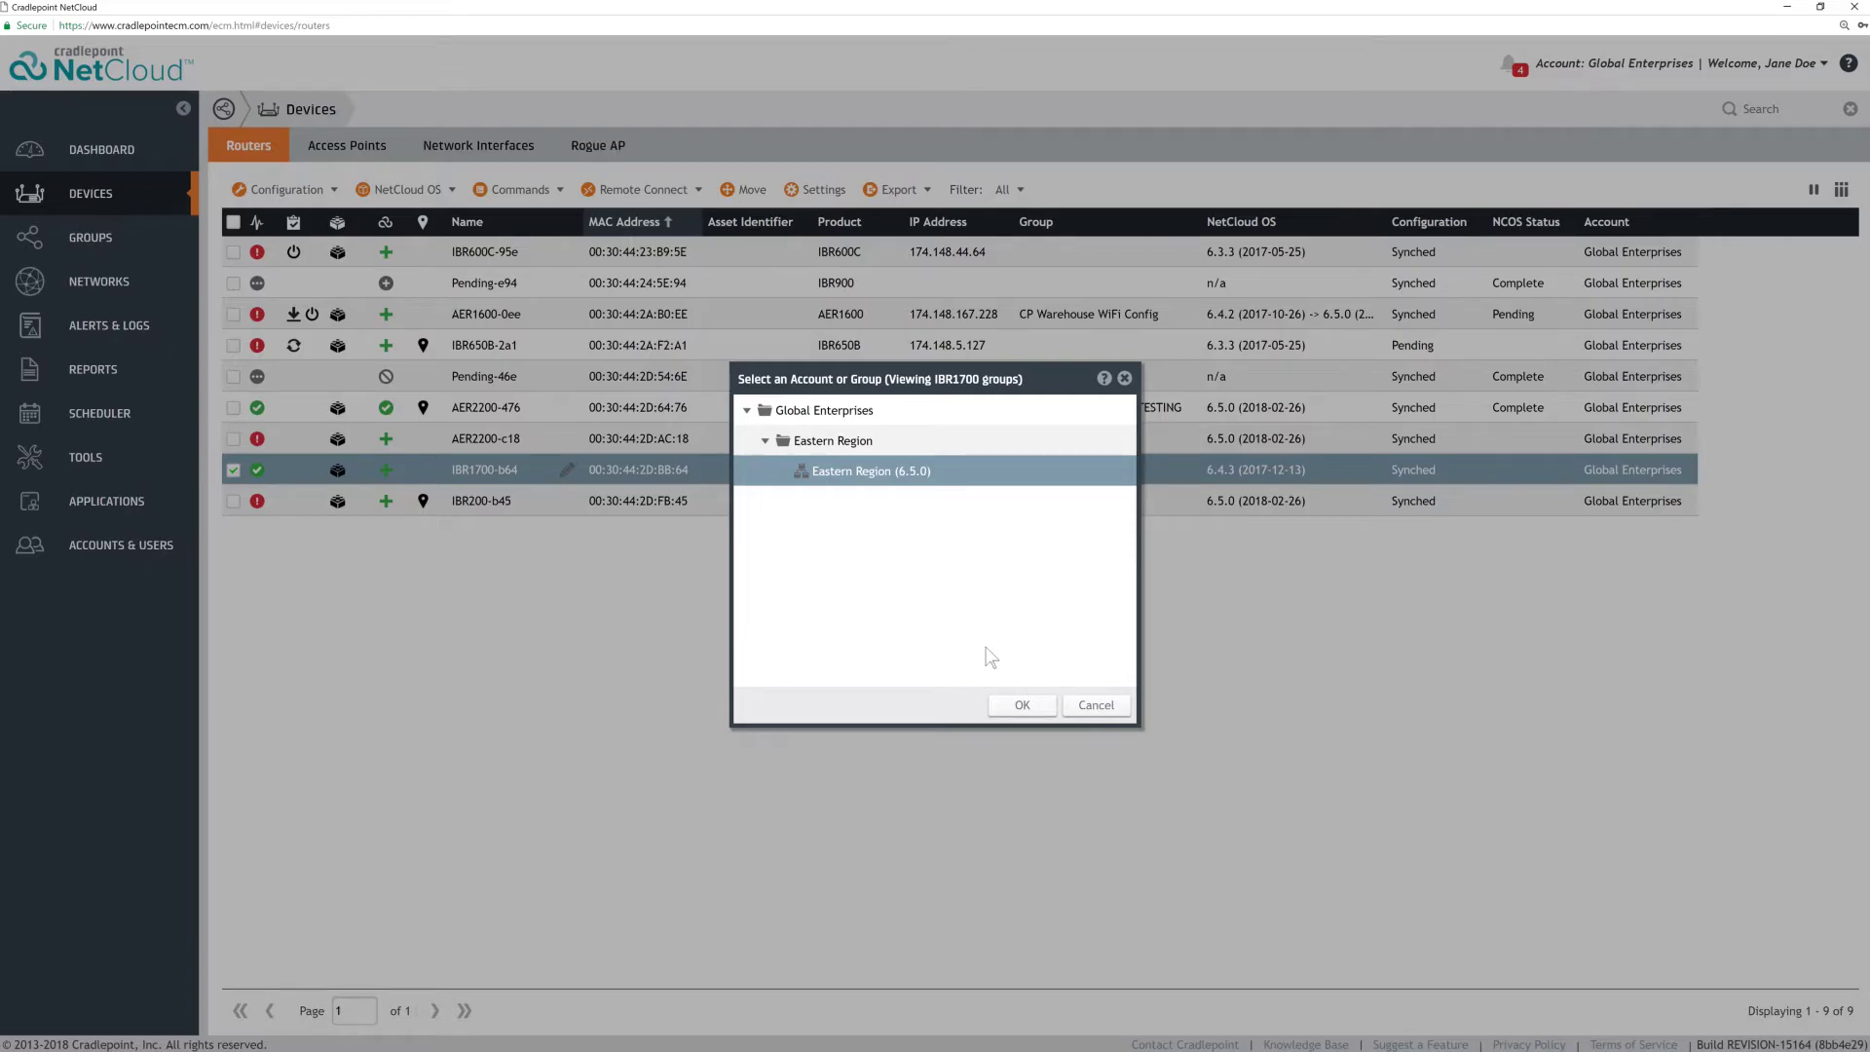
{"action": "left_click", "coordinate": [1022, 704]}
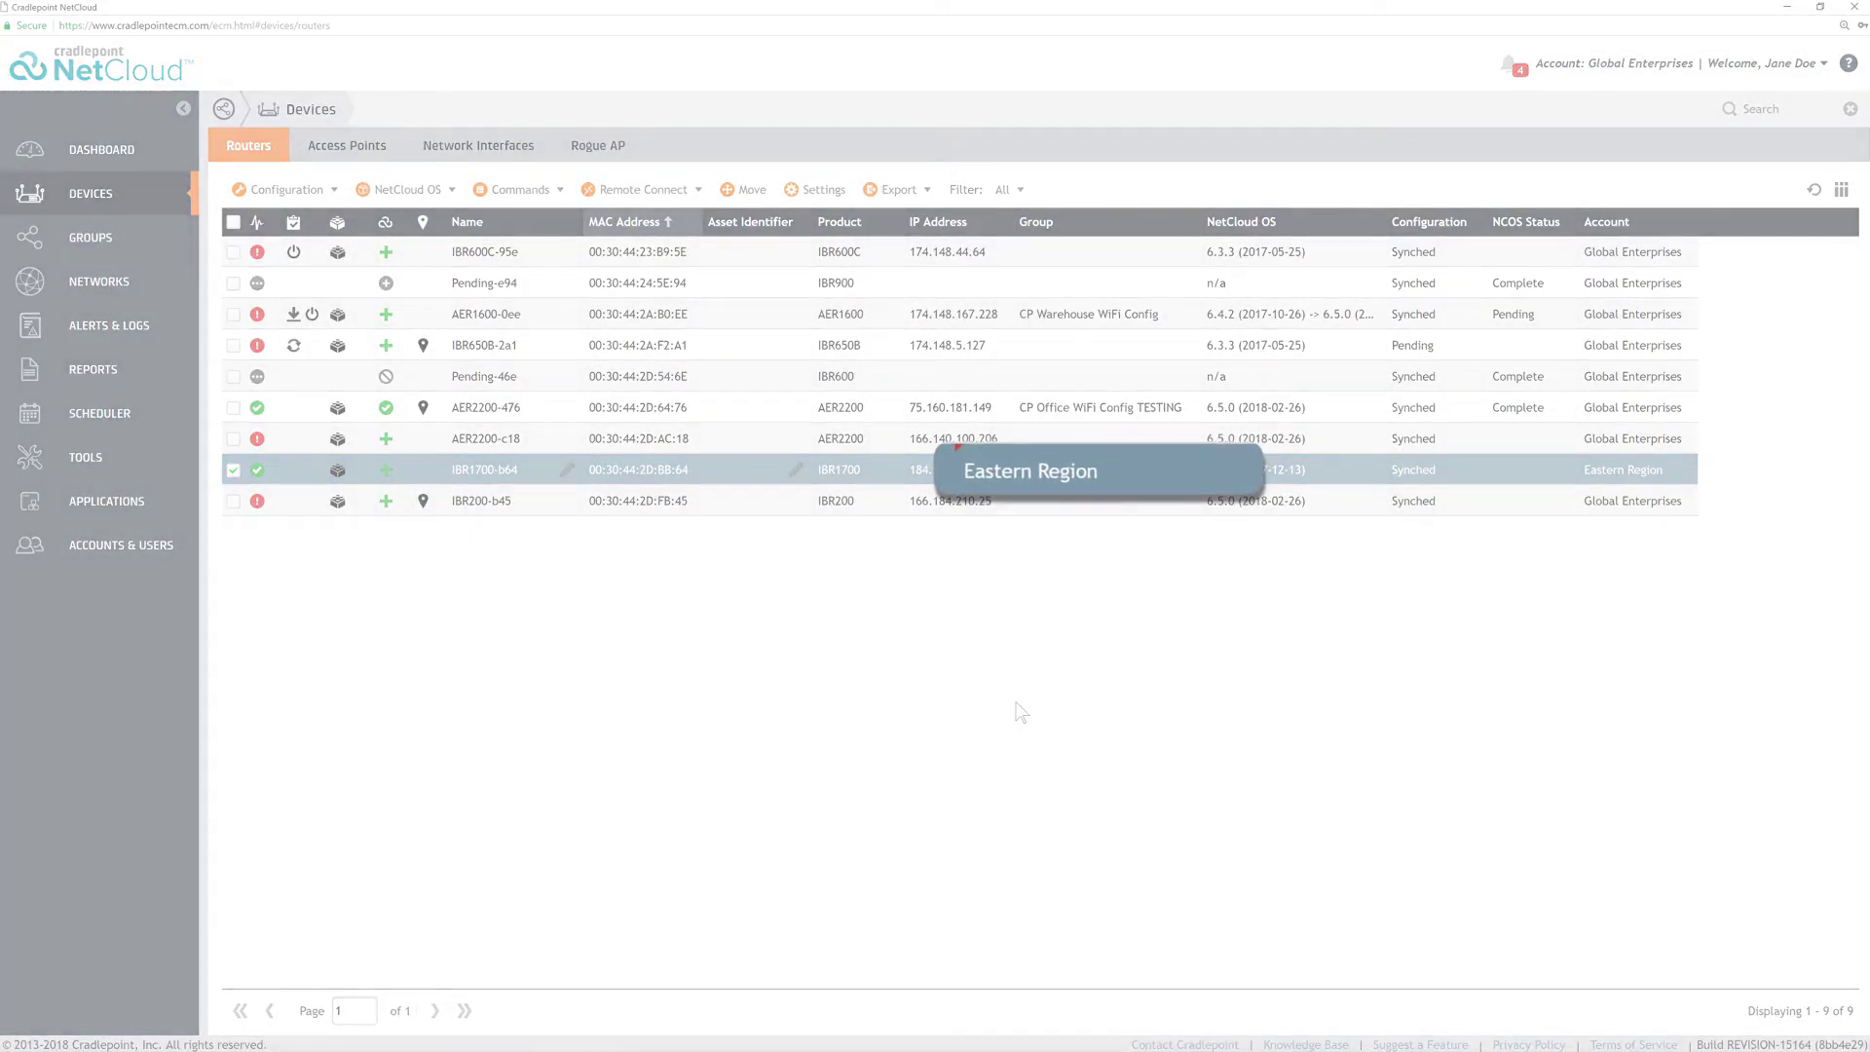